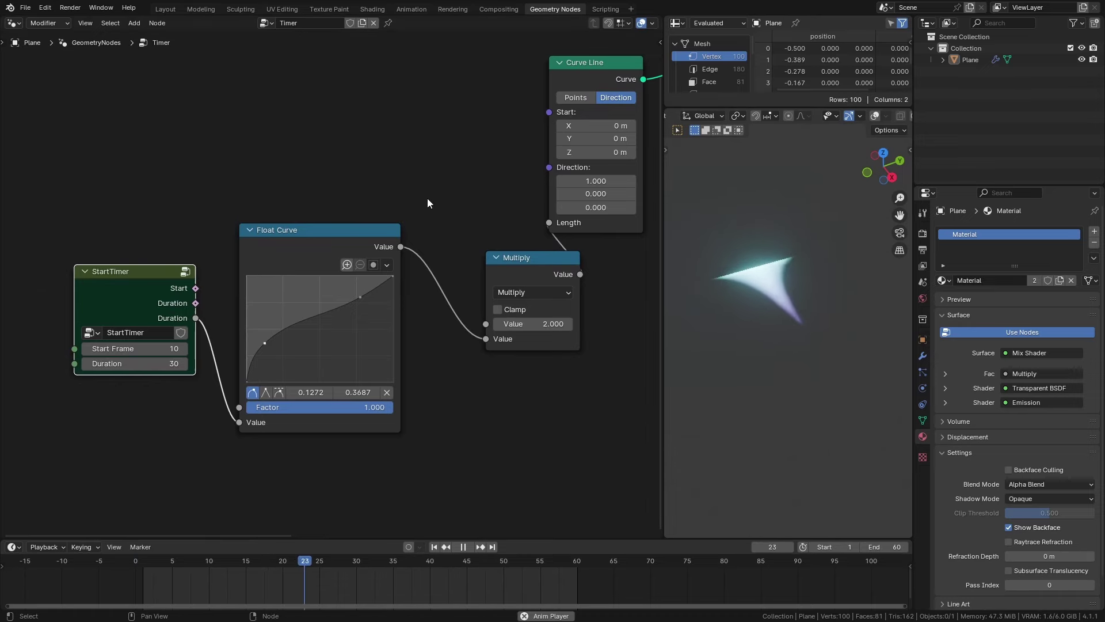
Step: Scroll the node editor to bring the empty Timer tree with Group Input and Group Output into view
scroll(458, 258, "down", 1)
scroll(521, 313, "right", 3, "ctrl")
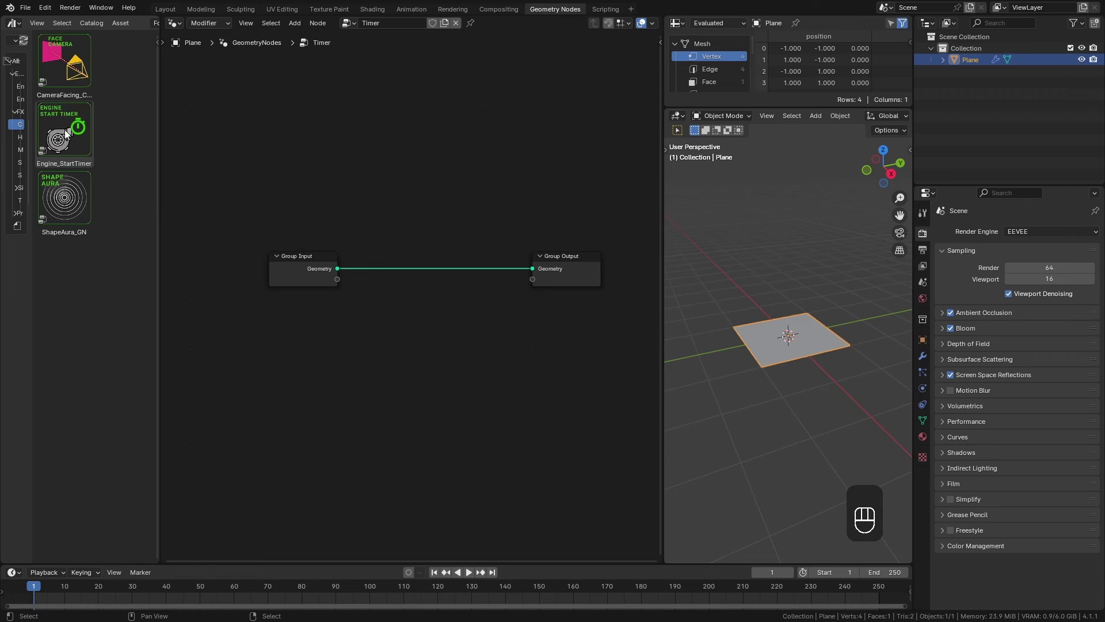
left_click_drag(65, 130, 314, 346)
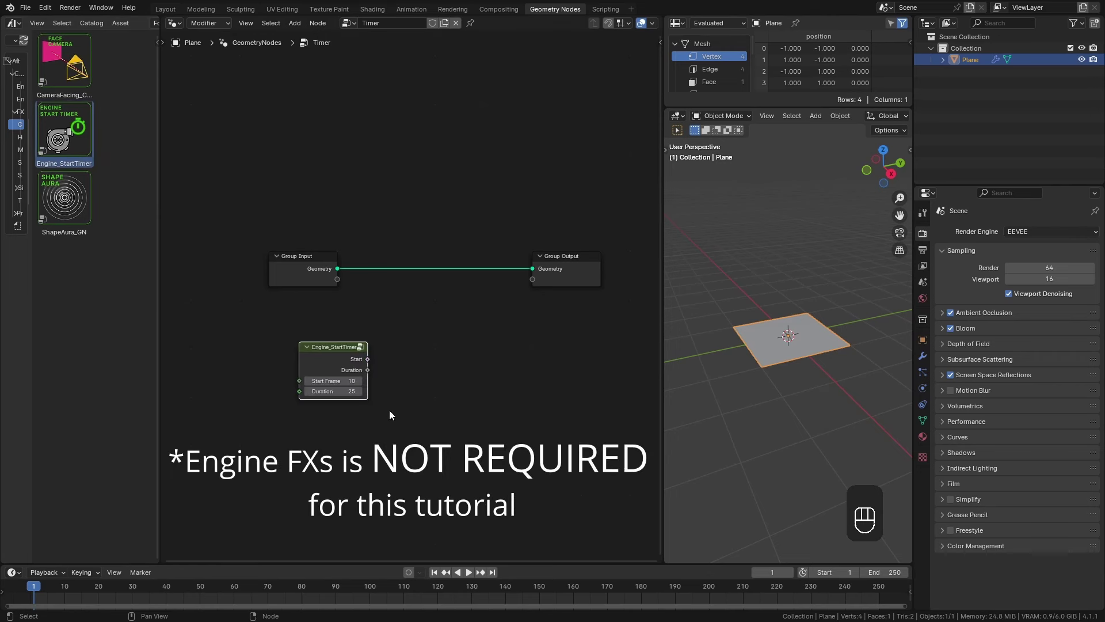
scroll(389, 410, "up", 1)
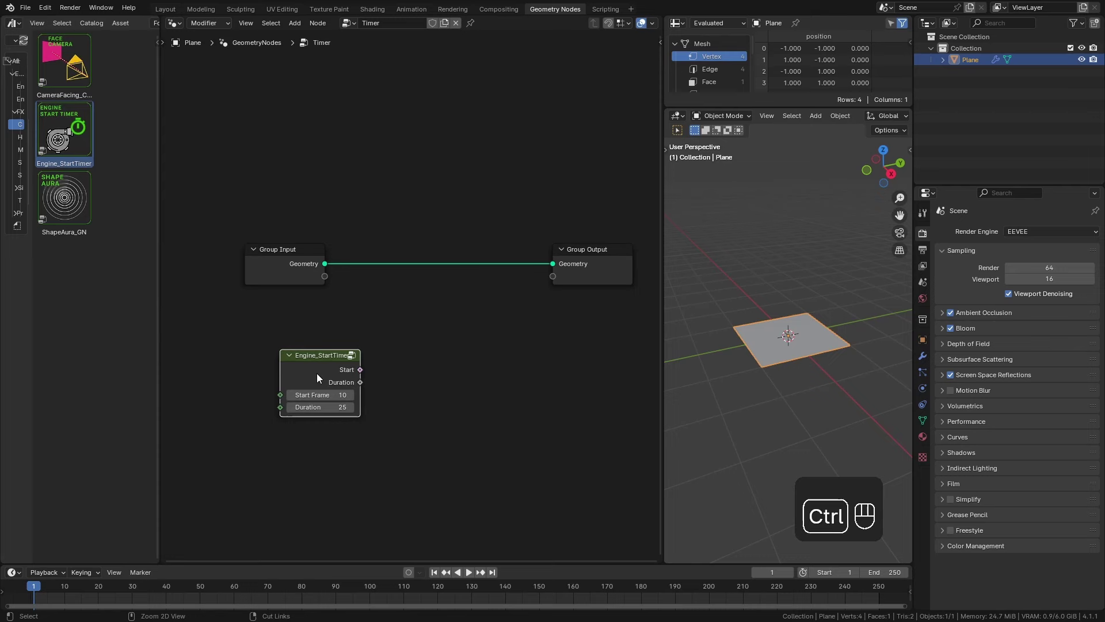
left_click(291, 261, "ctrl+shift")
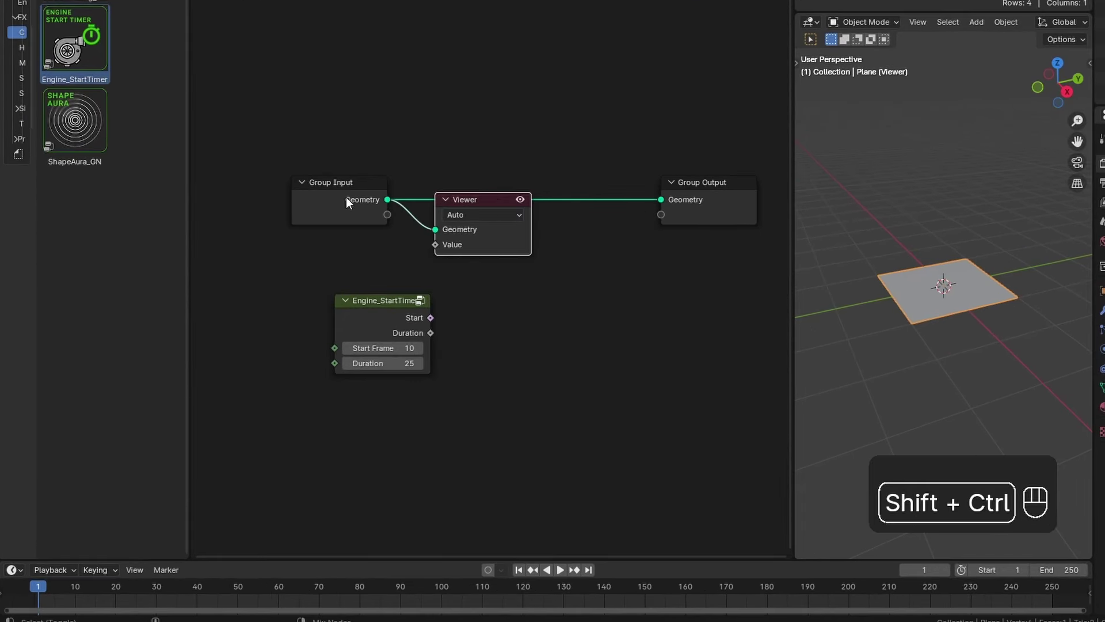
left_click(392, 311, "ctrl+shift")
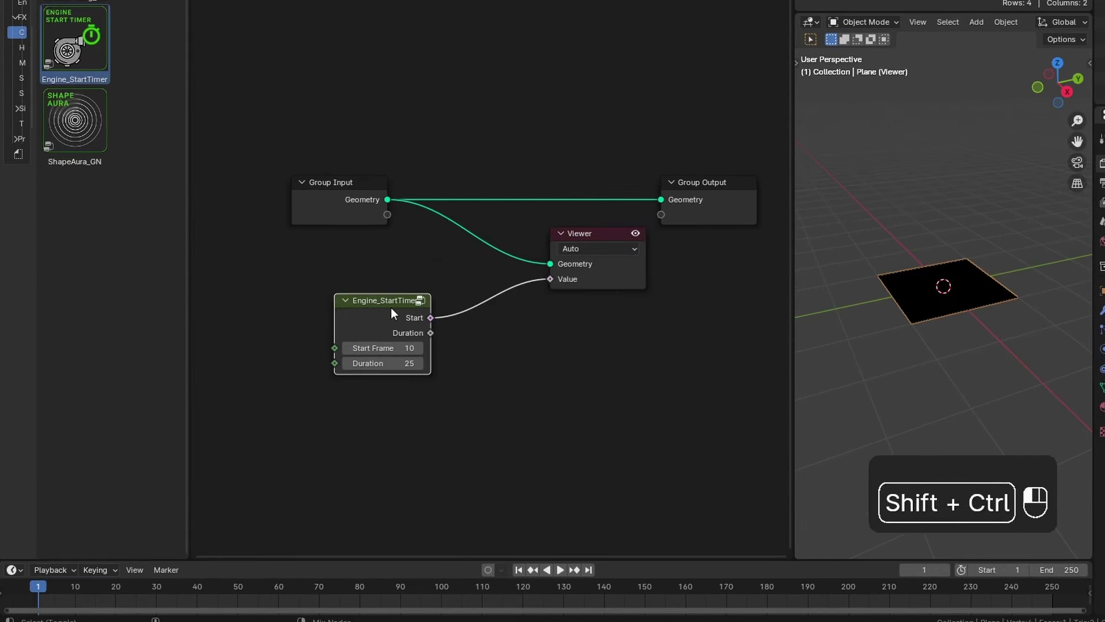
left_click_drag(376, 306, 359, 305)
key("space")
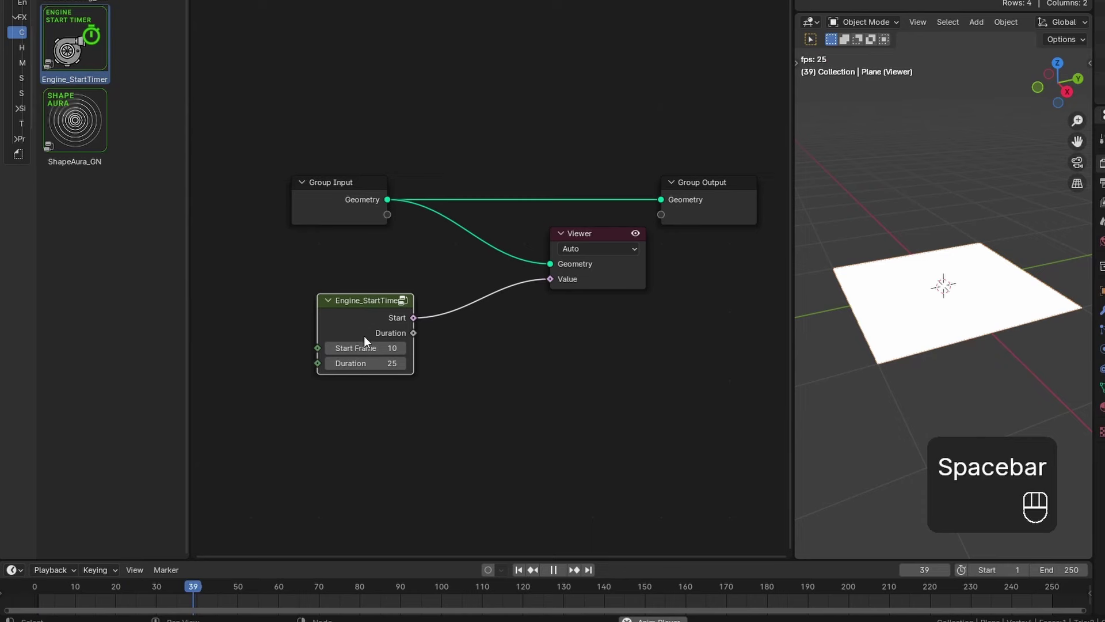
left_click(71, 589)
left_click_drag(72, 589, 74, 588)
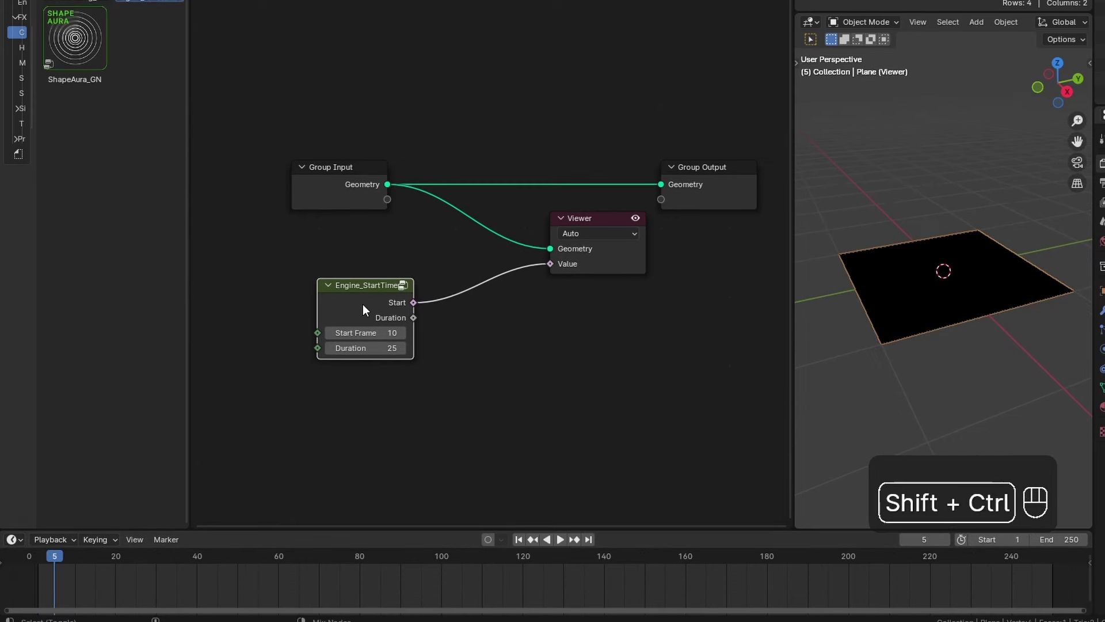
left_click(363, 320, "ctrl+shift")
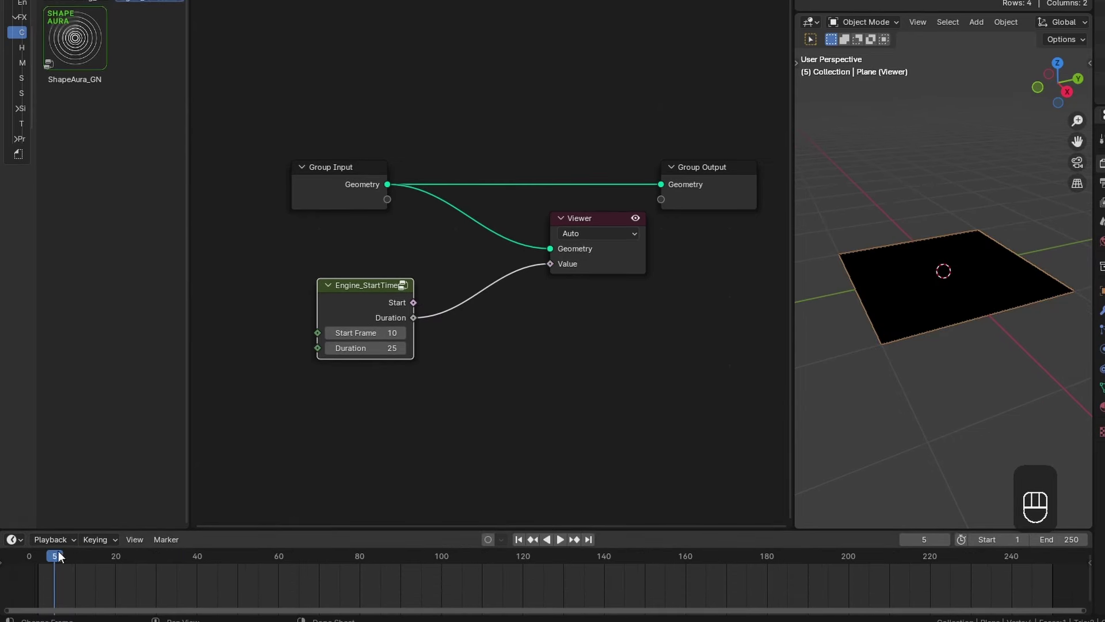
left_click_drag(74, 556, 178, 556)
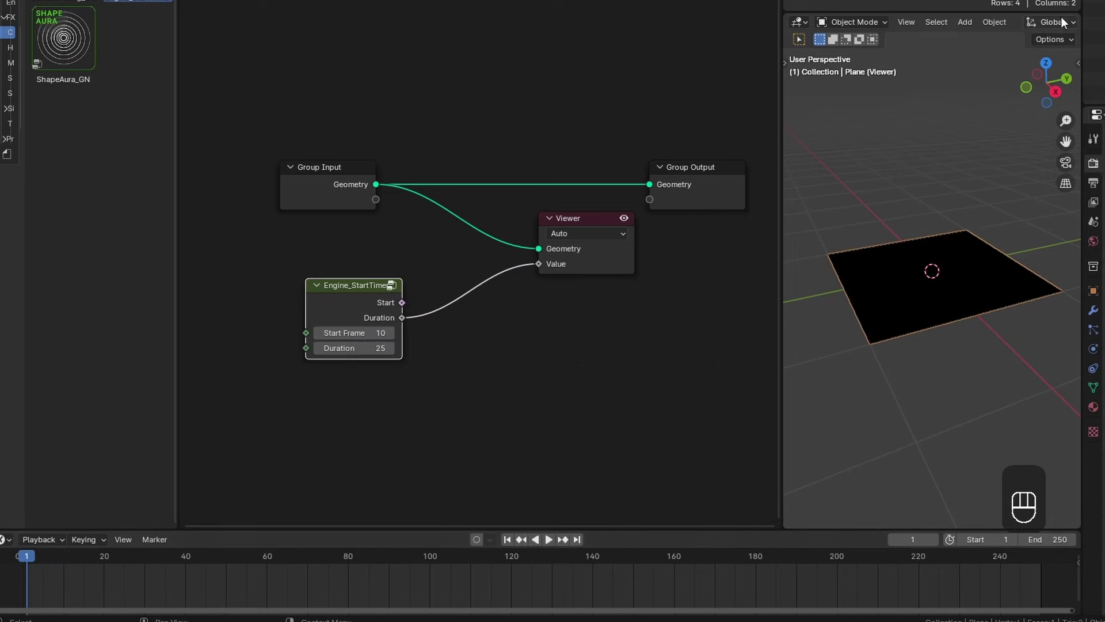
left_click(1034, 22)
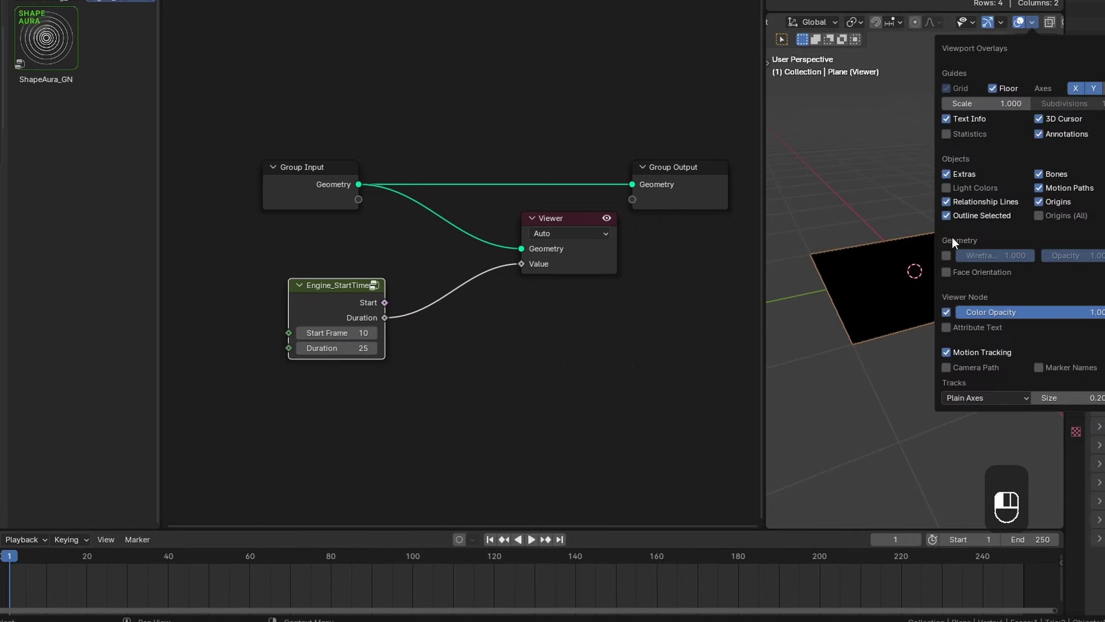
left_click(569, 233)
left_click(544, 312)
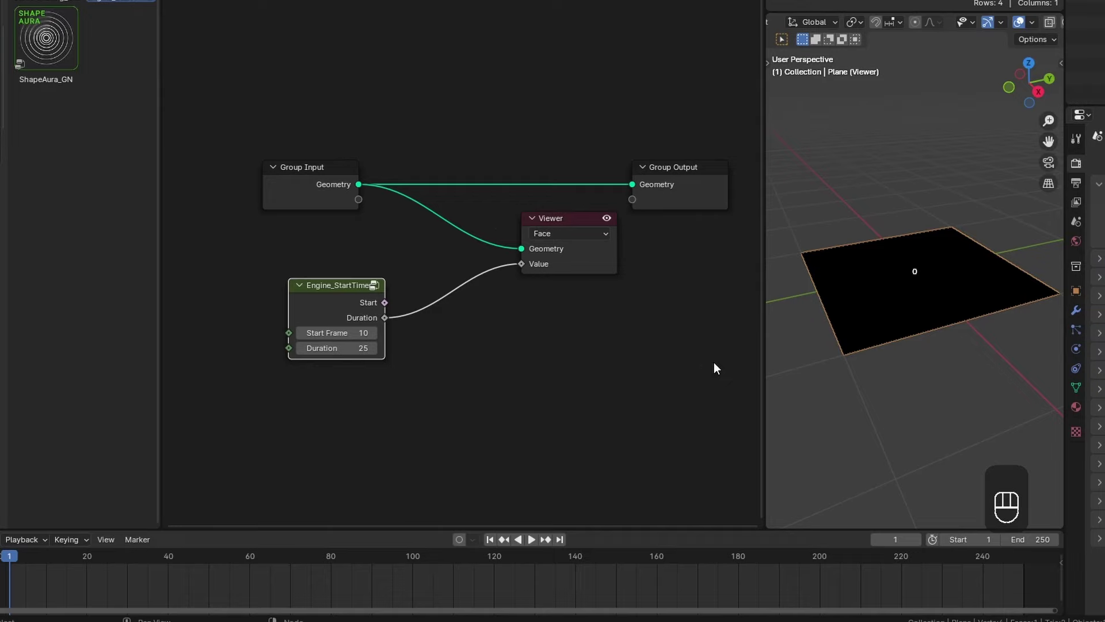
key("space")
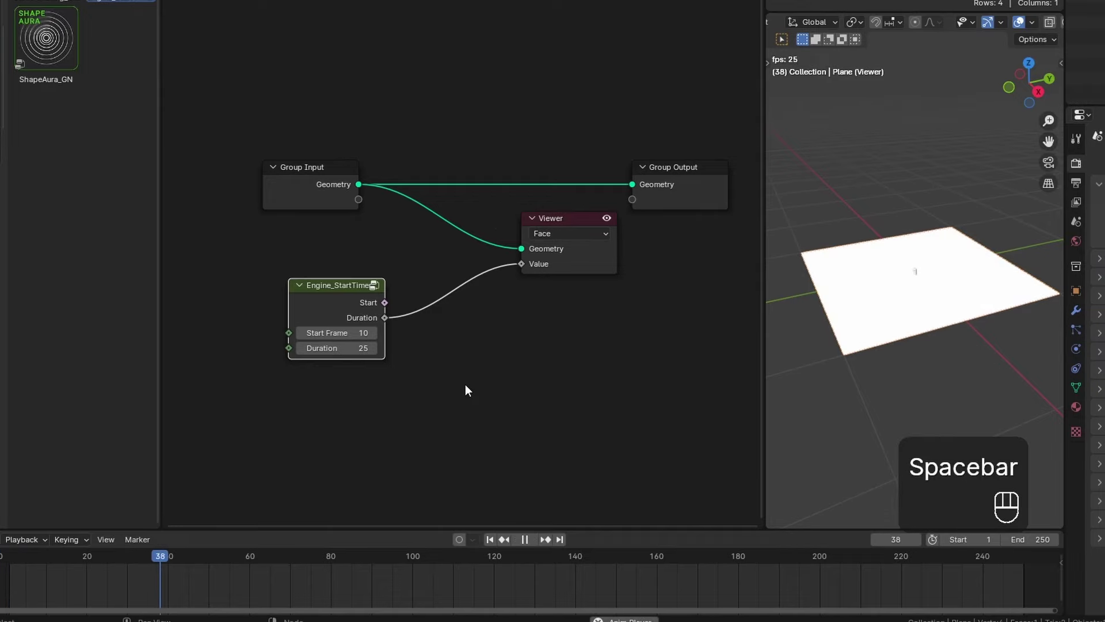
key("space")
key("space")
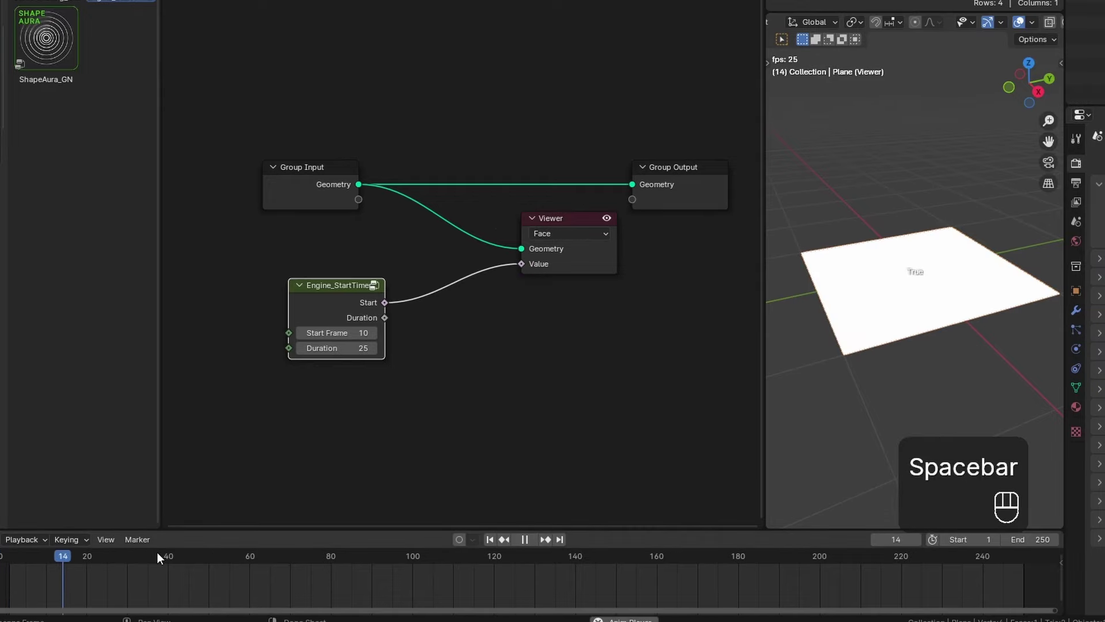
left_click(489, 539)
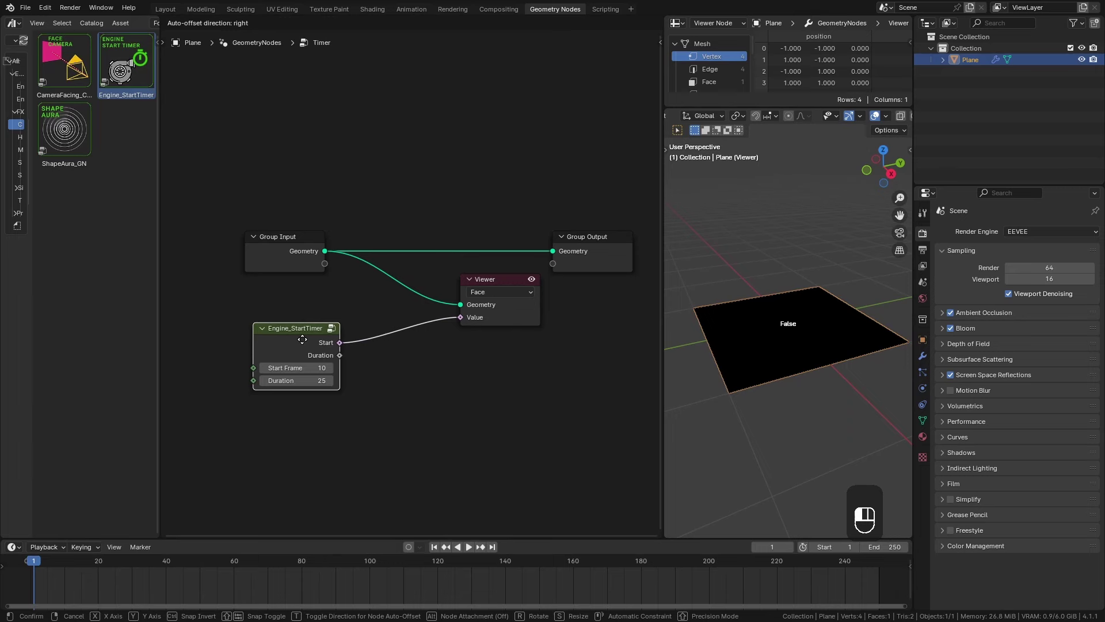
key("Tab")
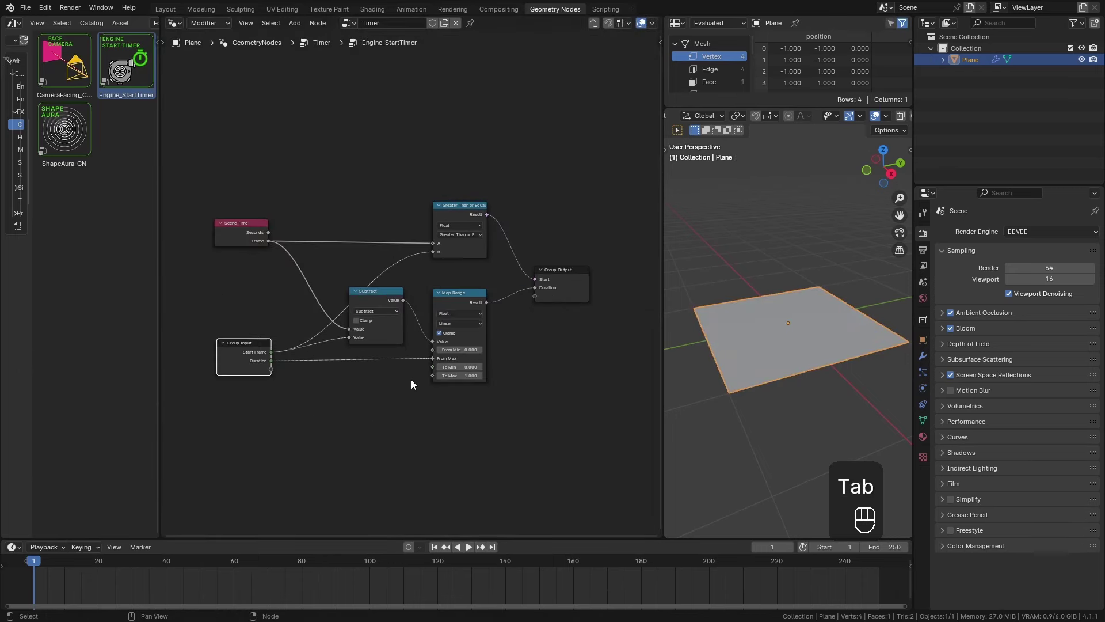
key("Tab")
key("x")
key("x")
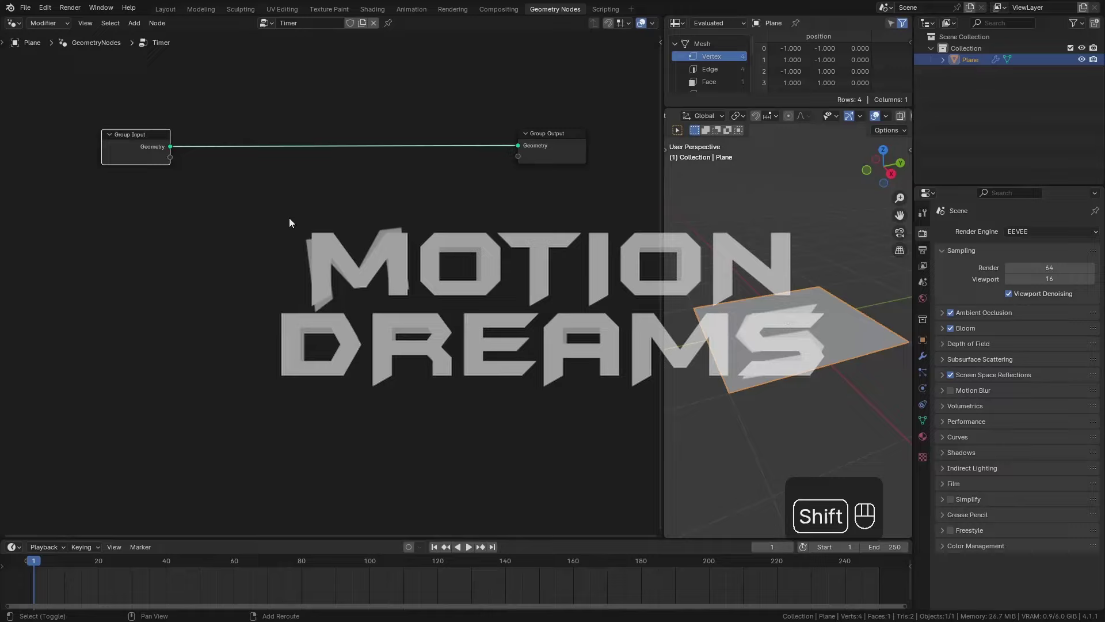
Step: Add an Integer constant node labelled 'Start Frame'
key("shift+a")
mouse_move(313, 198)
mouse_move(403, 197)
left_click(508, 236)
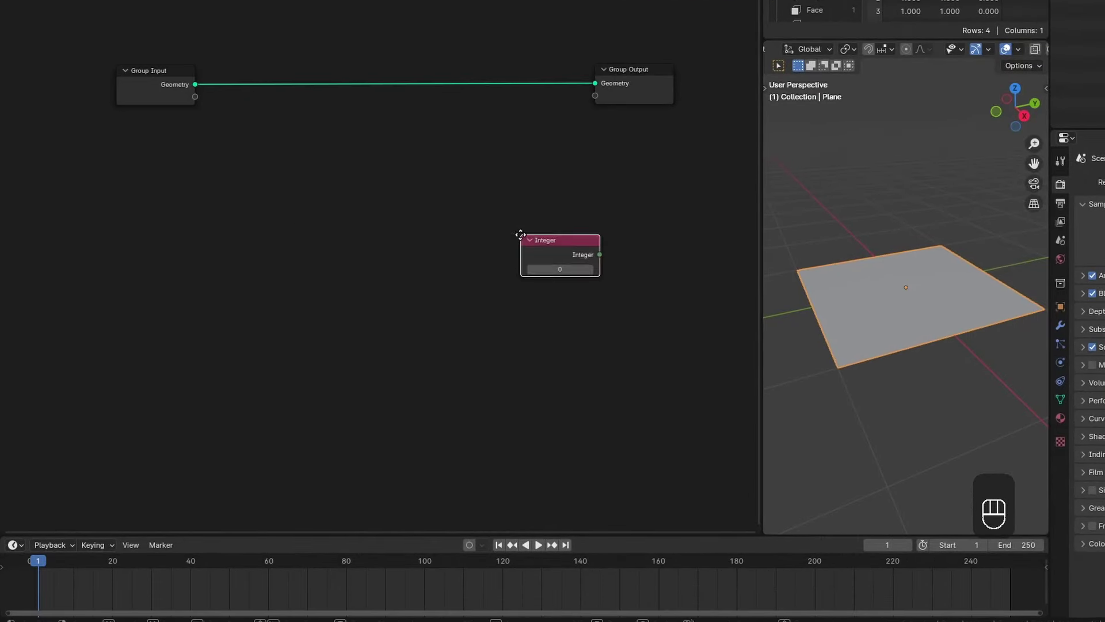
left_click(209, 206)
scroll(288, 303, "up", 1)
key("F2")
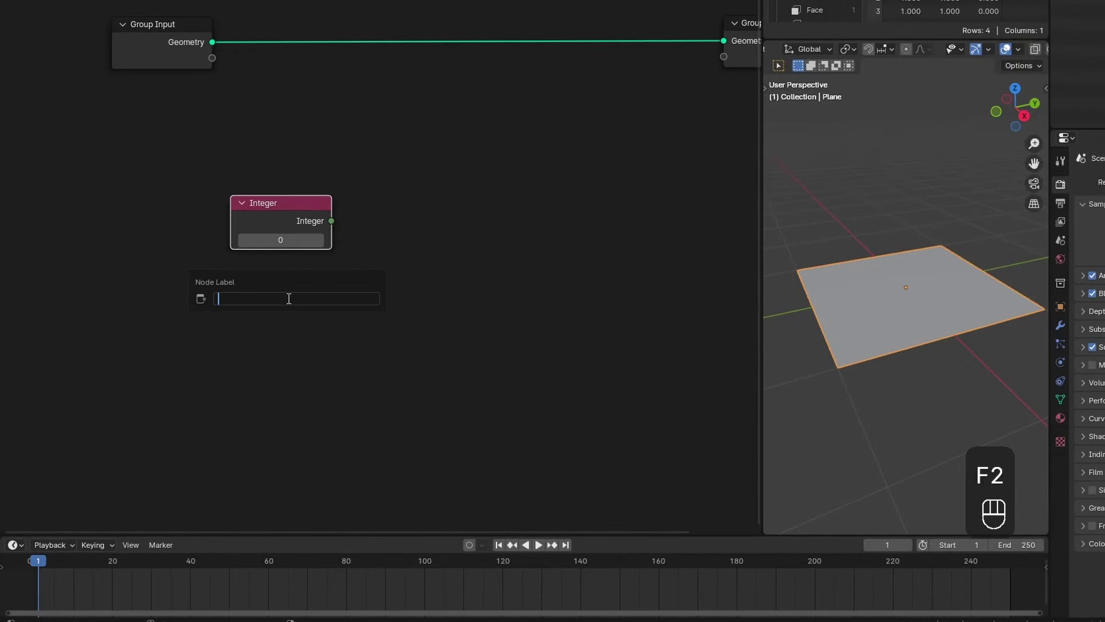
type("Start Frame")
key("Return")
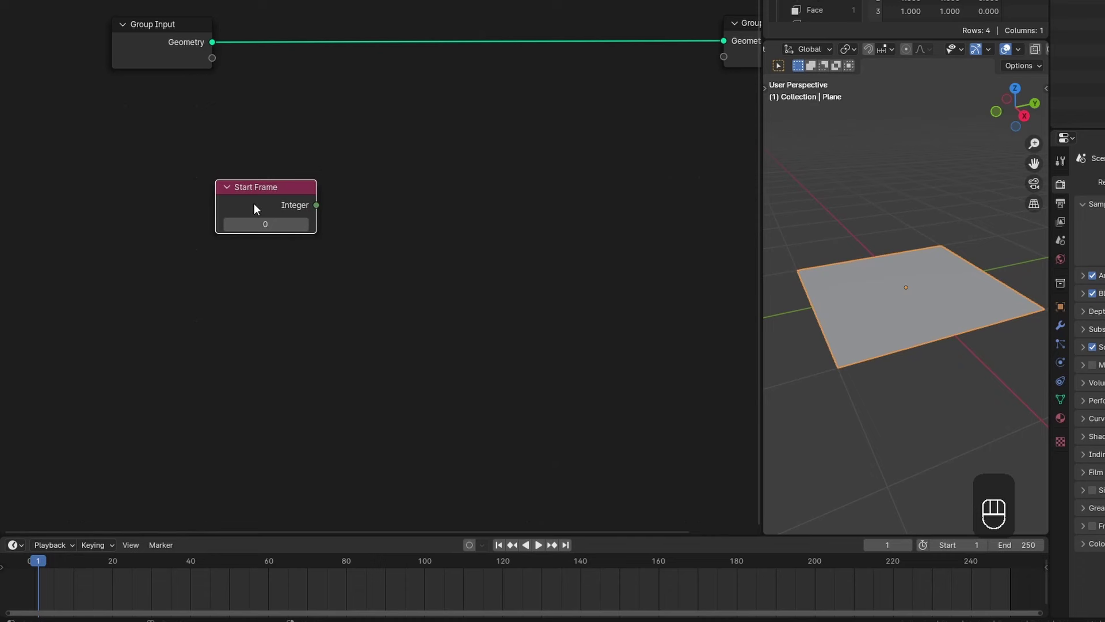
Step: Duplicate it below as a second Integer node labelled 'Duration'
key("shift+d")
left_click(239, 317)
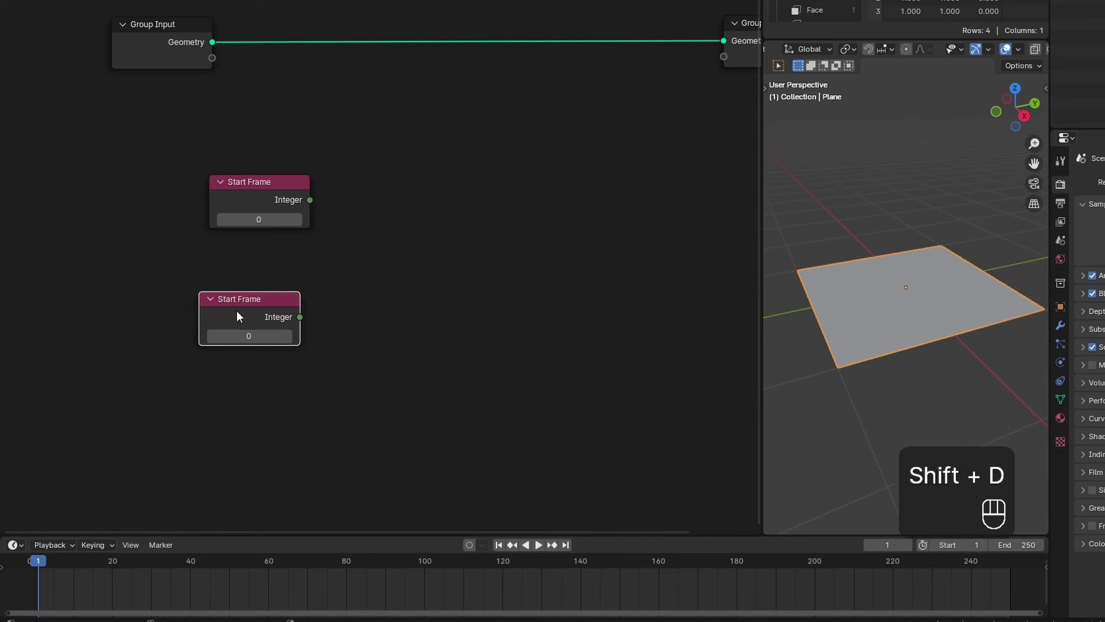
key("F2")
type("Duration")
key("Return")
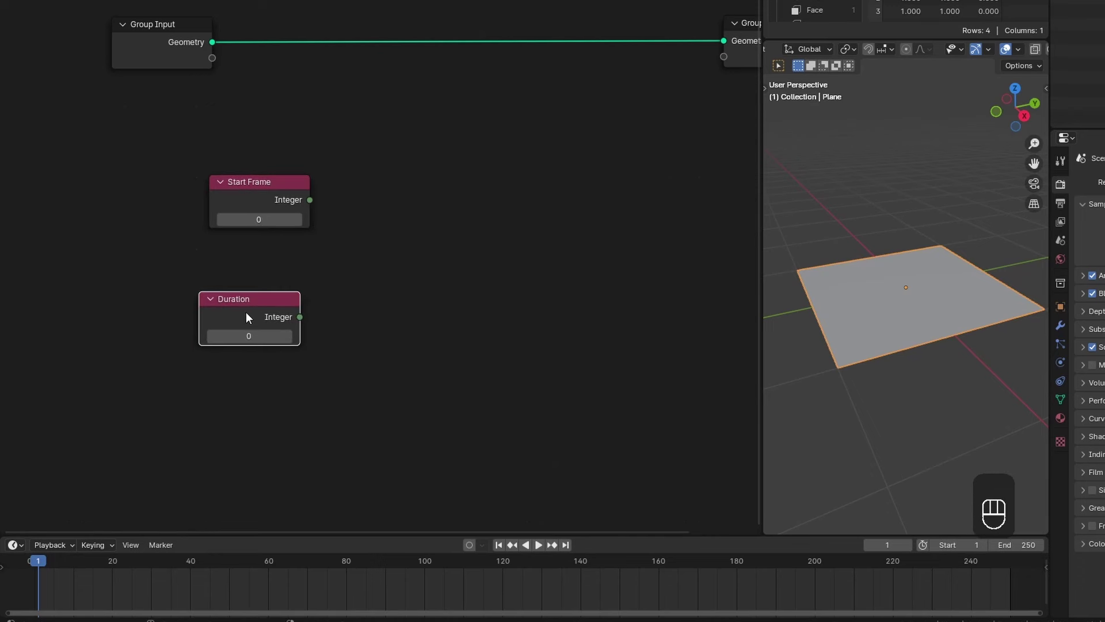
Step: Set Start Frame's value to 5 and Duration's value to 25
left_click(271, 220)
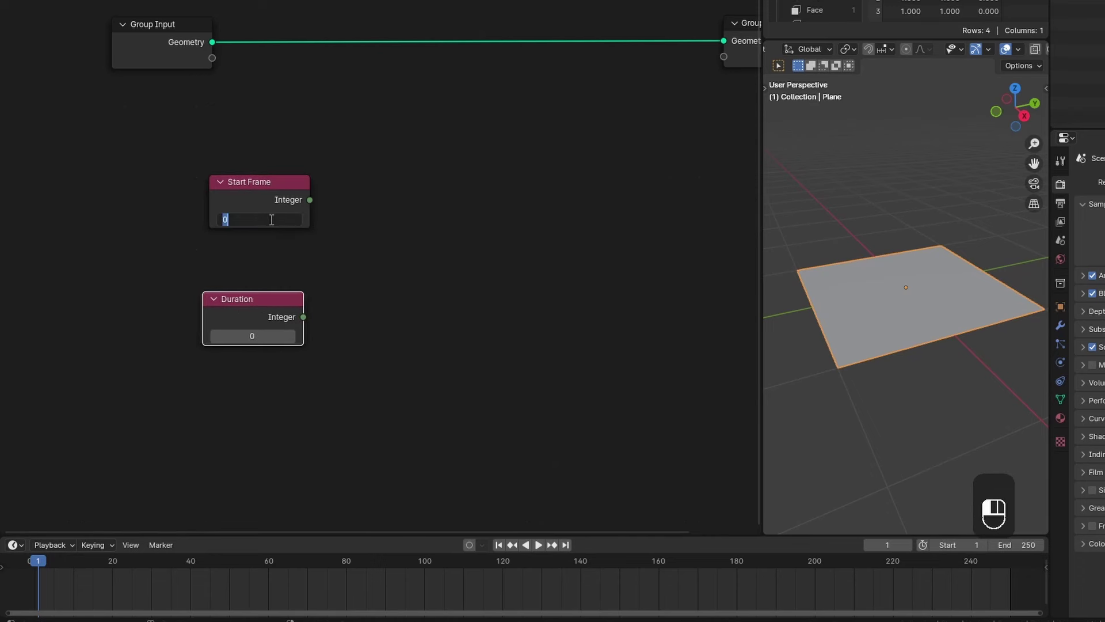
left_click(259, 336)
type("25")
key("Return")
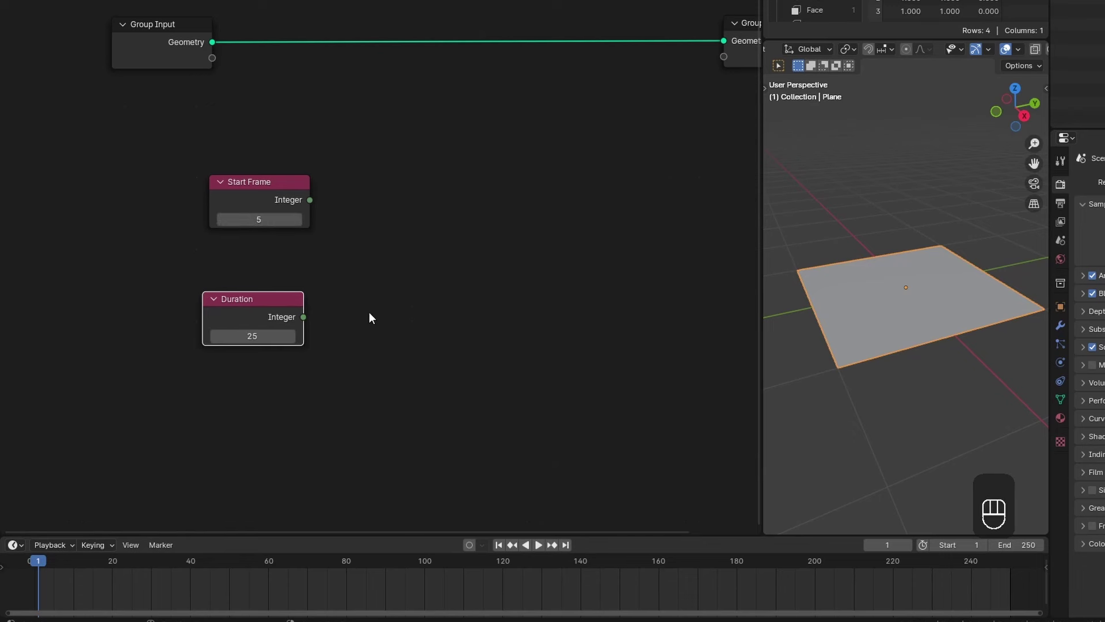
key("shift+a")
Step: Add a Scene Time node to the tree
mouse_move(499, 157)
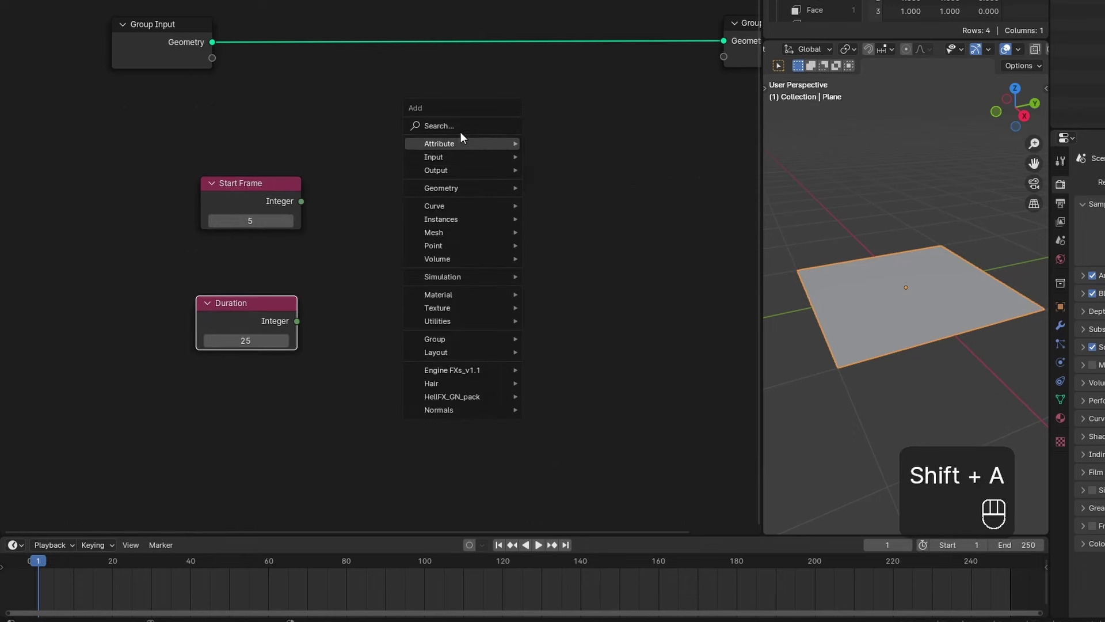
left_click(445, 126)
type("scene")
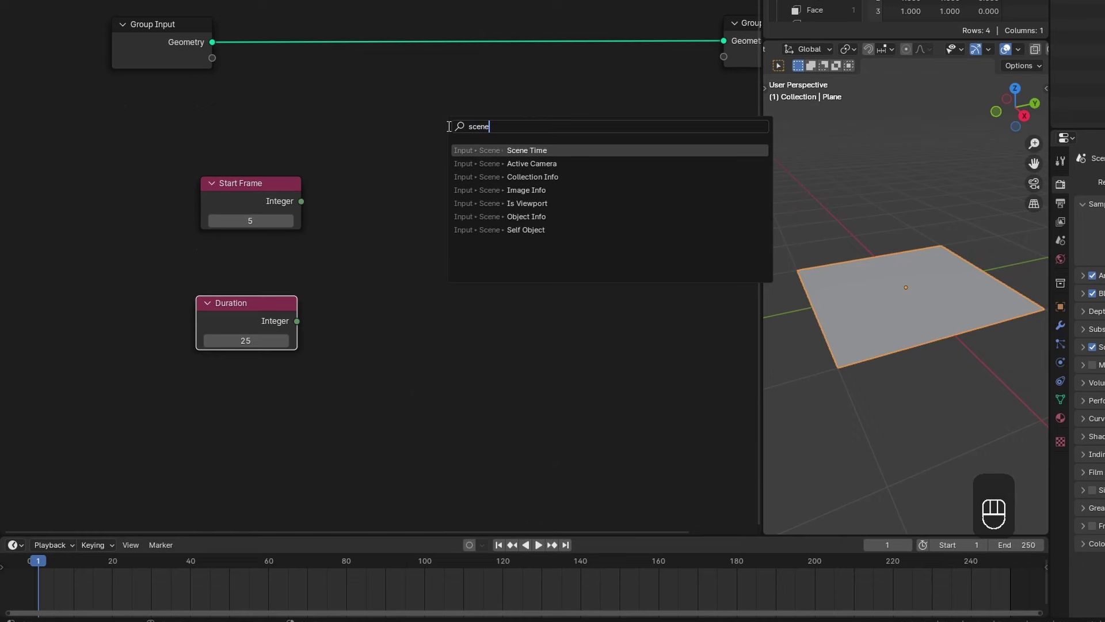
left_click(495, 150)
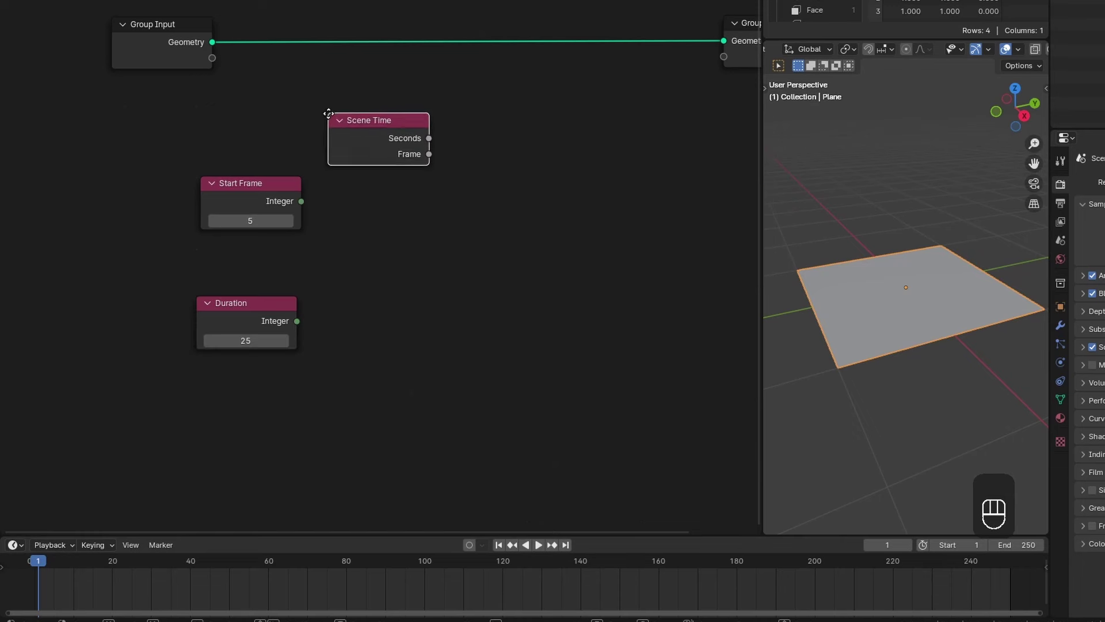
Step: Arrange Start Frame and Duration below Scene Time and line the nodes up
left_click_drag(358, 383, 222, 284)
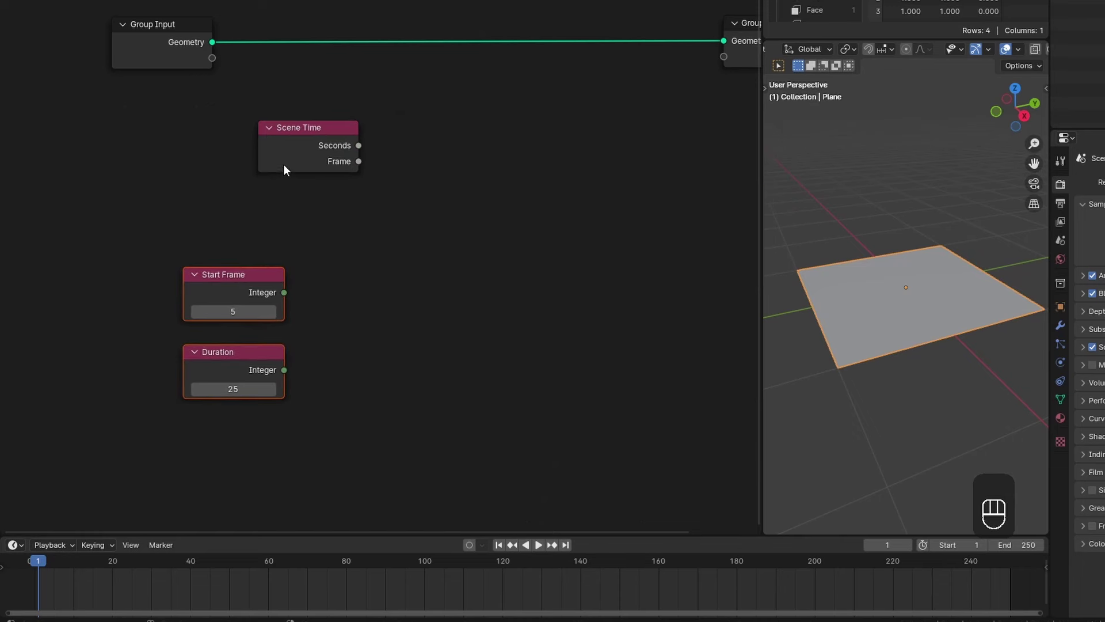
left_click_drag(342, 152, 223, 197)
left_click(368, 255)
left_click_drag(245, 279, 247, 276)
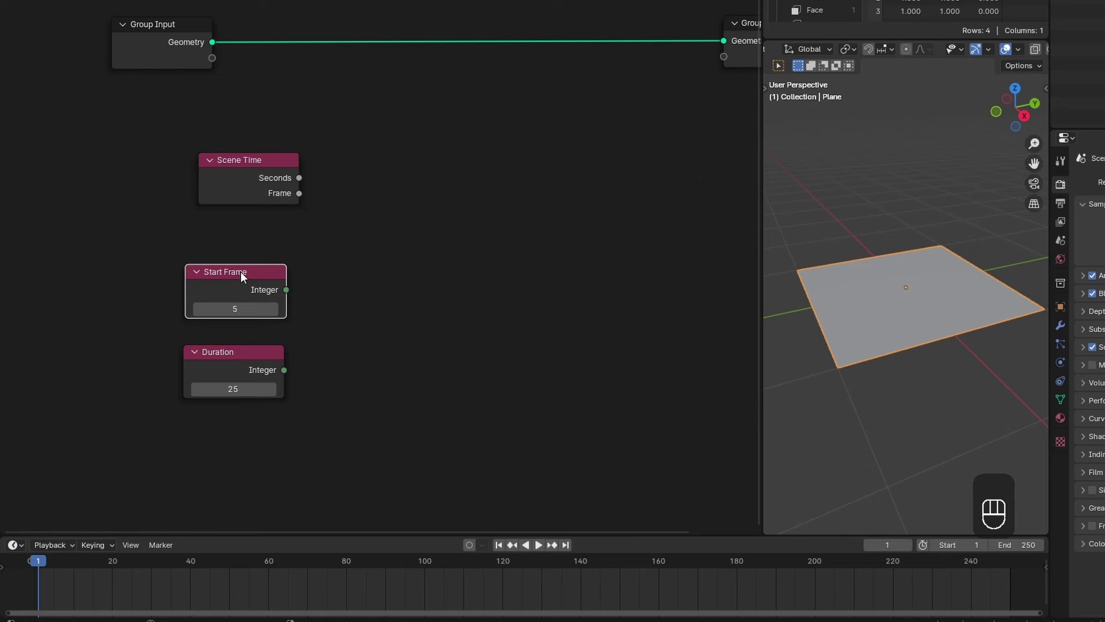
left_click_drag(257, 183, 444, 164)
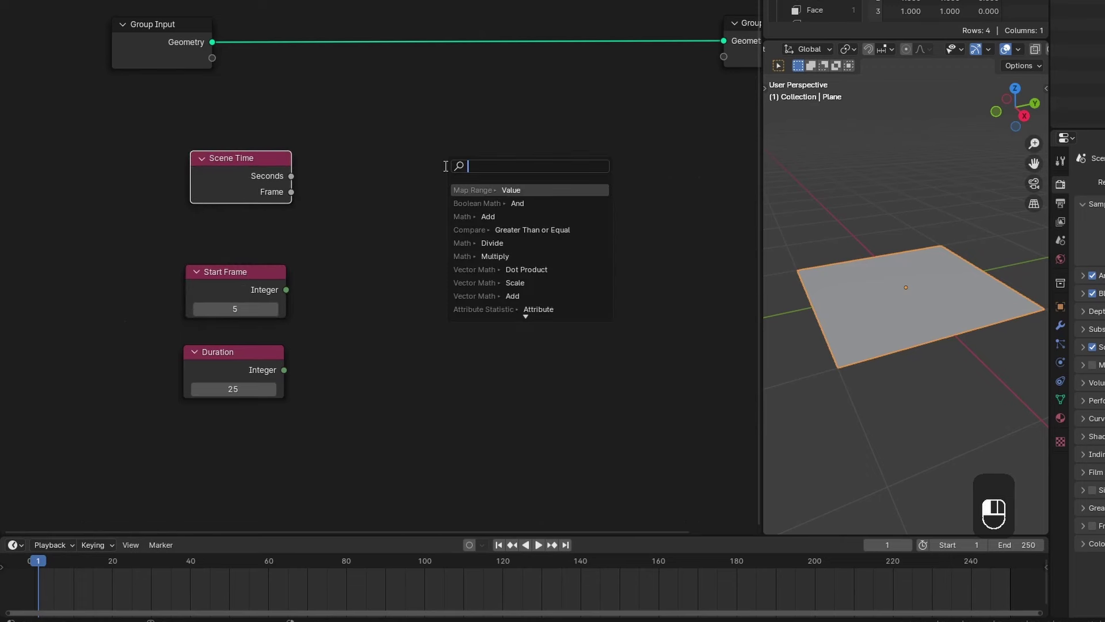
Step: Add an Integer Greater Than or Equal node comparing scene Frame (A) with Start Frame
type("great")
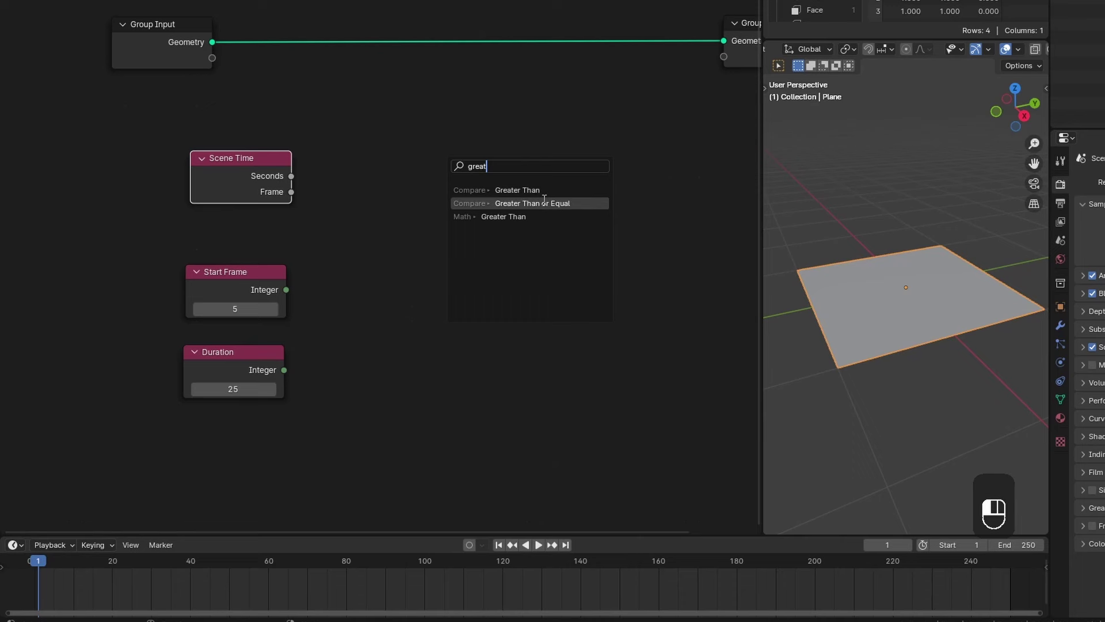
left_click(550, 203)
left_click(497, 201)
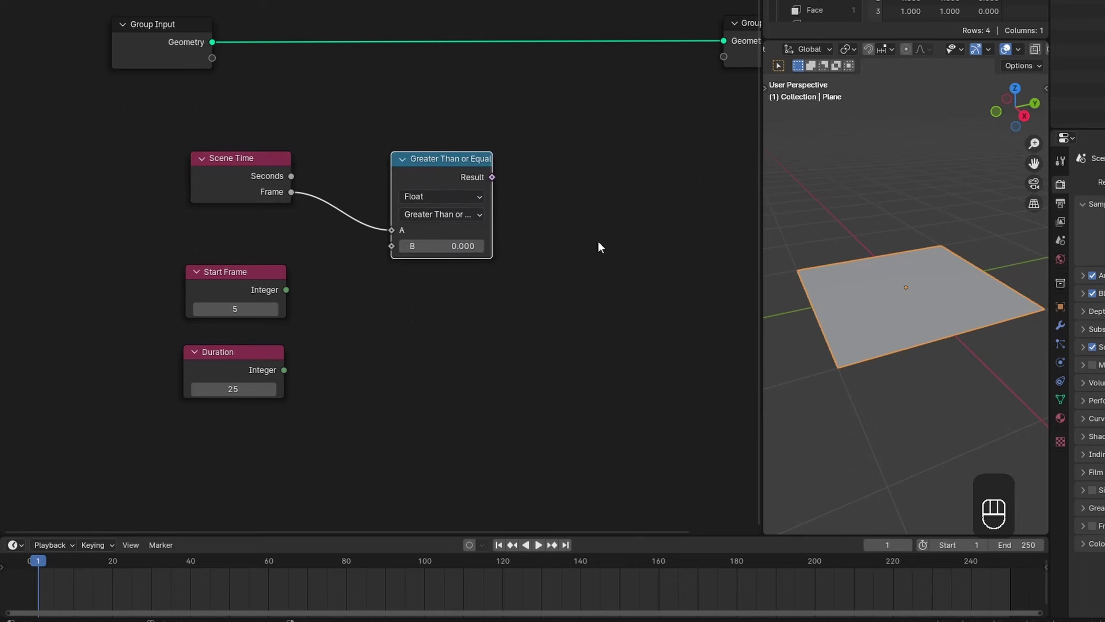
left_click(434, 196)
left_click(436, 252)
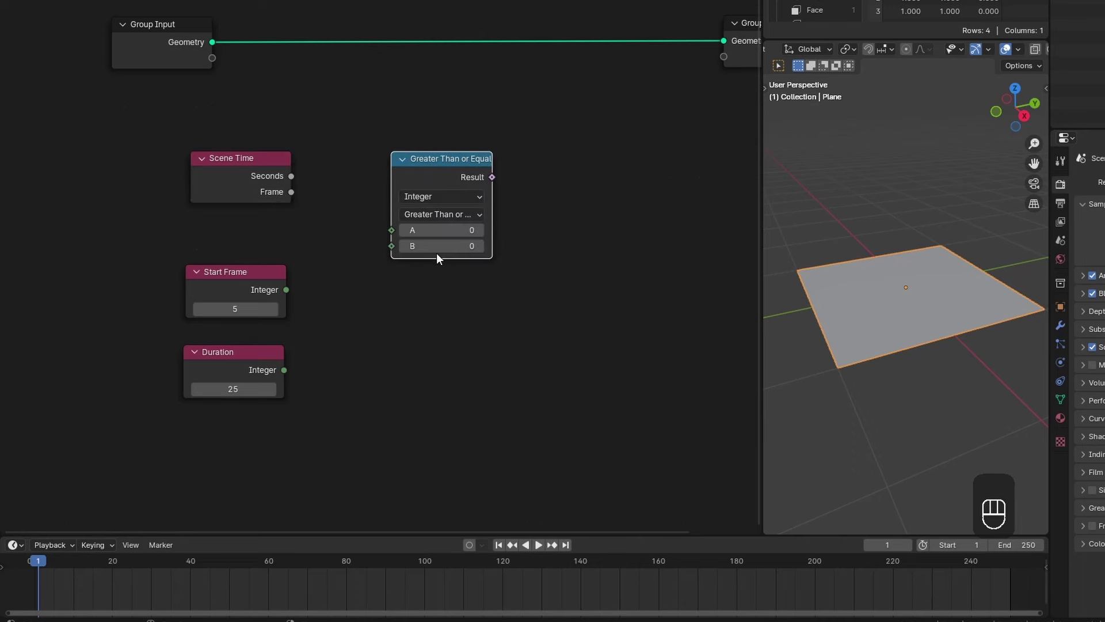
left_click_drag(292, 191, 385, 253)
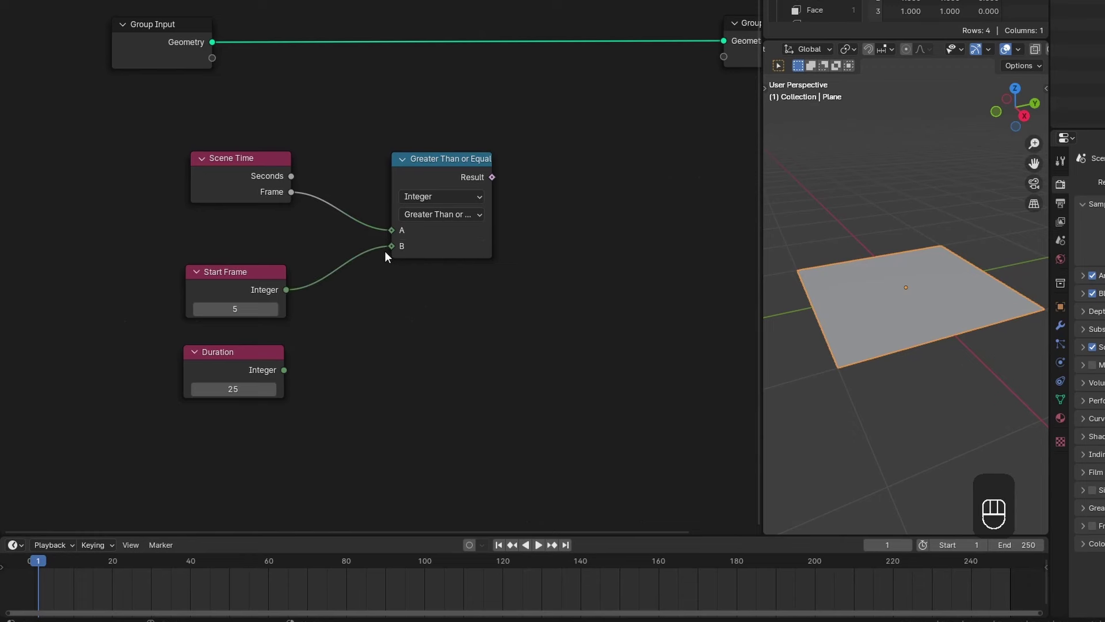
Step: Preview the comparison in a Viewer on the input geometry, using the Face domain
left_click(446, 165, "ctrl+shift")
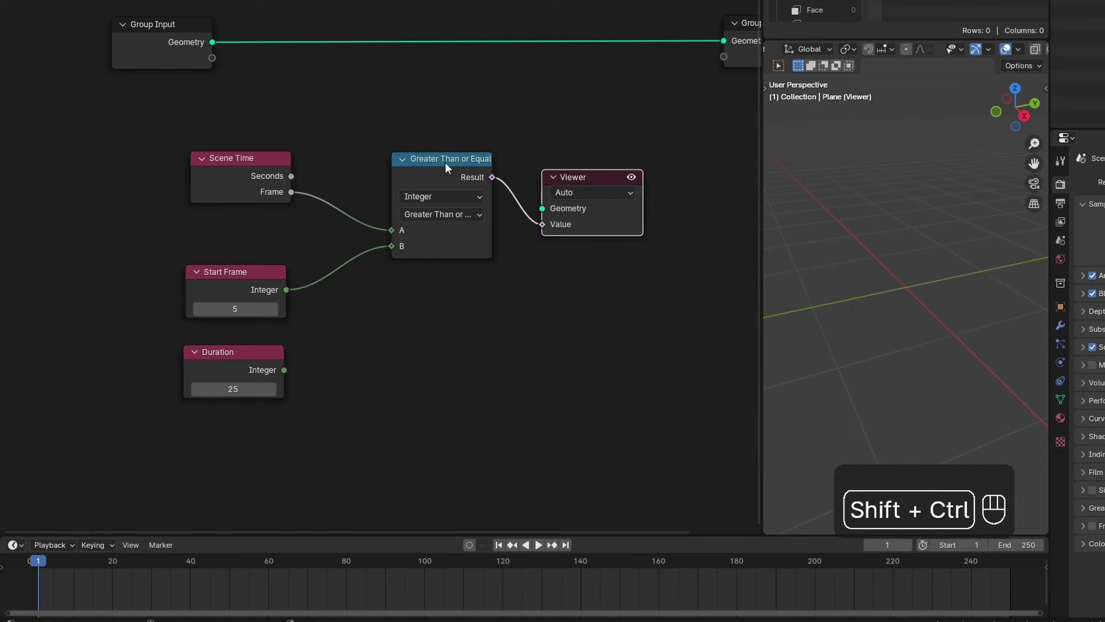
left_click(203, 46, "ctrl+shift")
left_click_drag(544, 172, 566, 109)
left_click(613, 129)
left_click(604, 211)
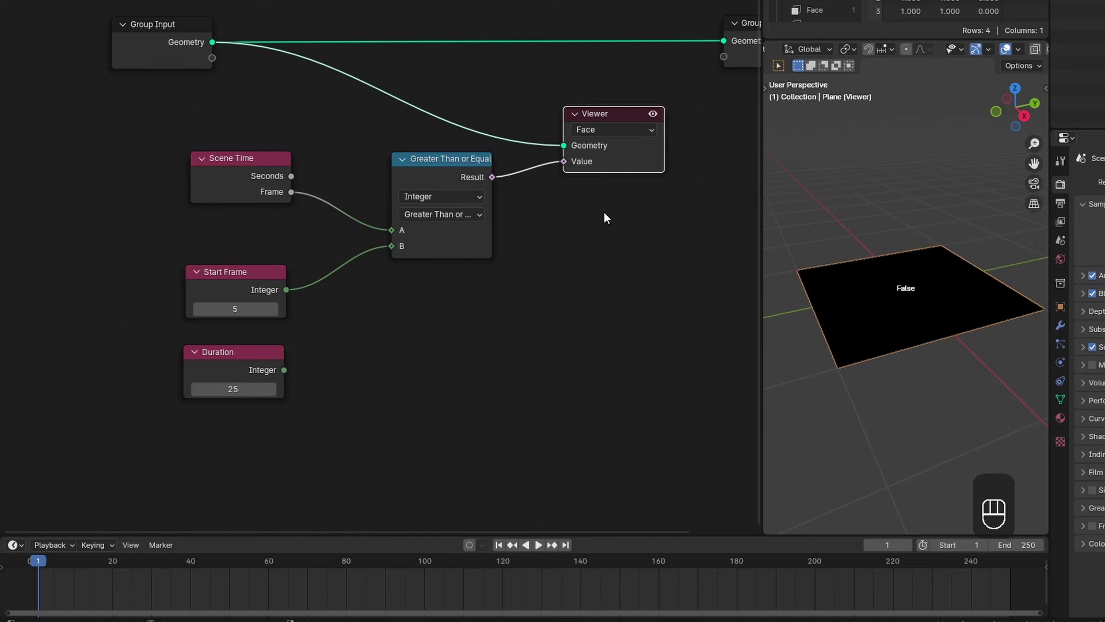
Step: Play and scrub the timeline to confirm True from frame 5, then move Duration aside
key("space")
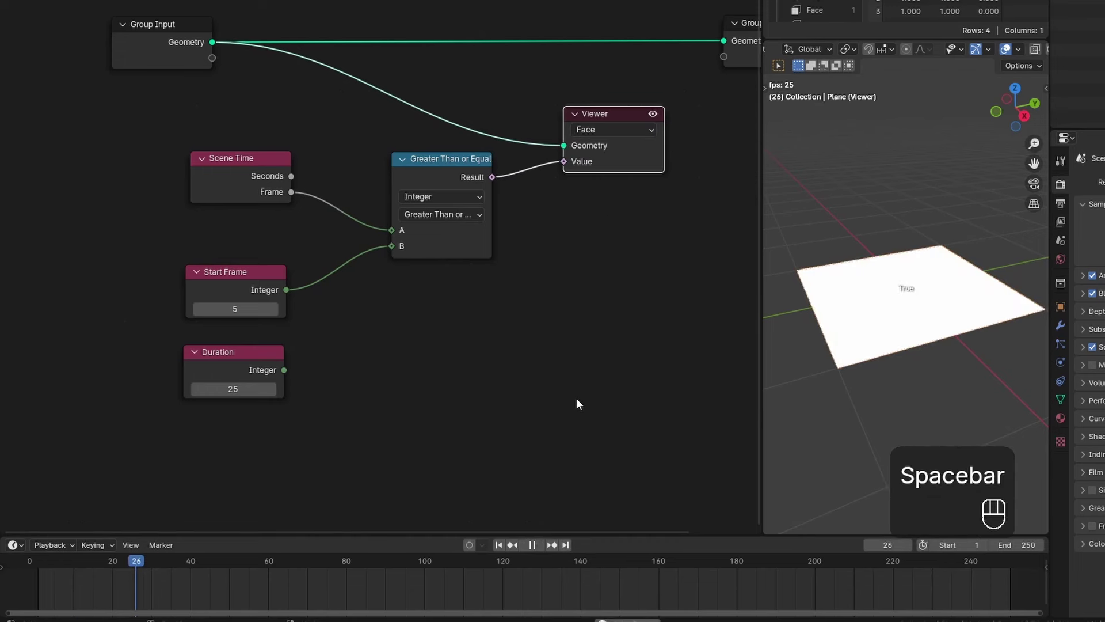
key("space")
left_click(40, 562)
key("space")
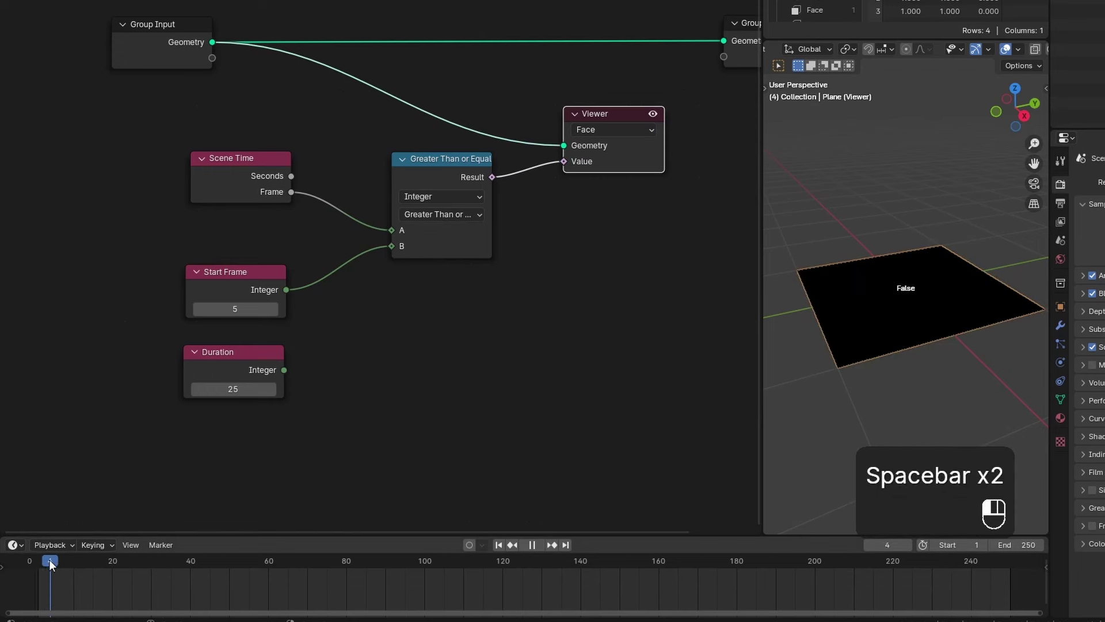
left_click_drag(50, 559, 52, 560)
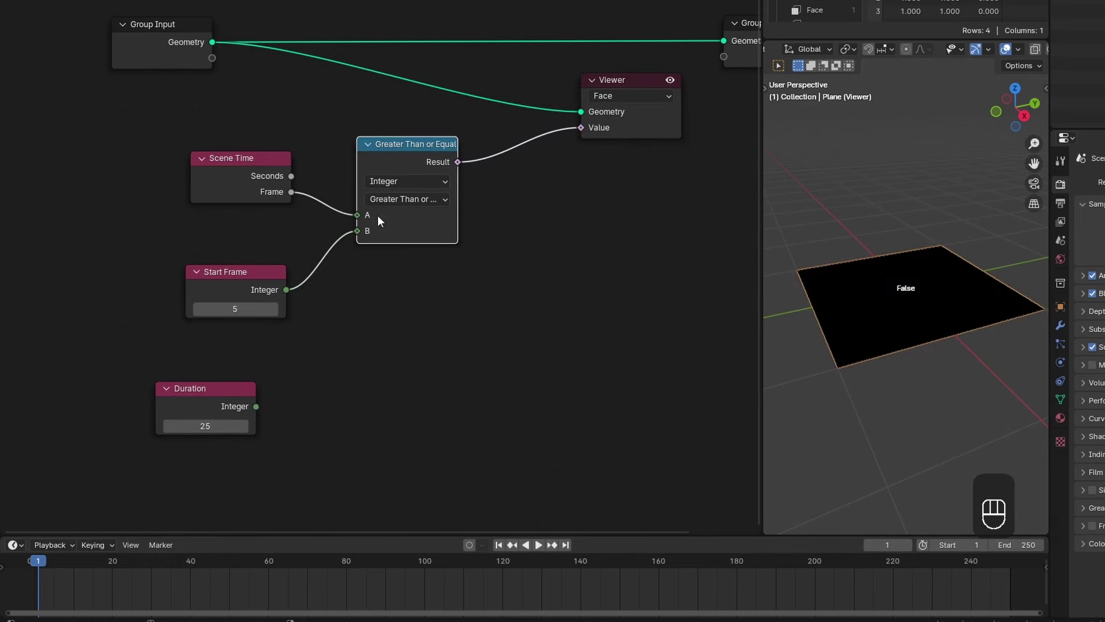
left_click_drag(195, 402, 219, 391)
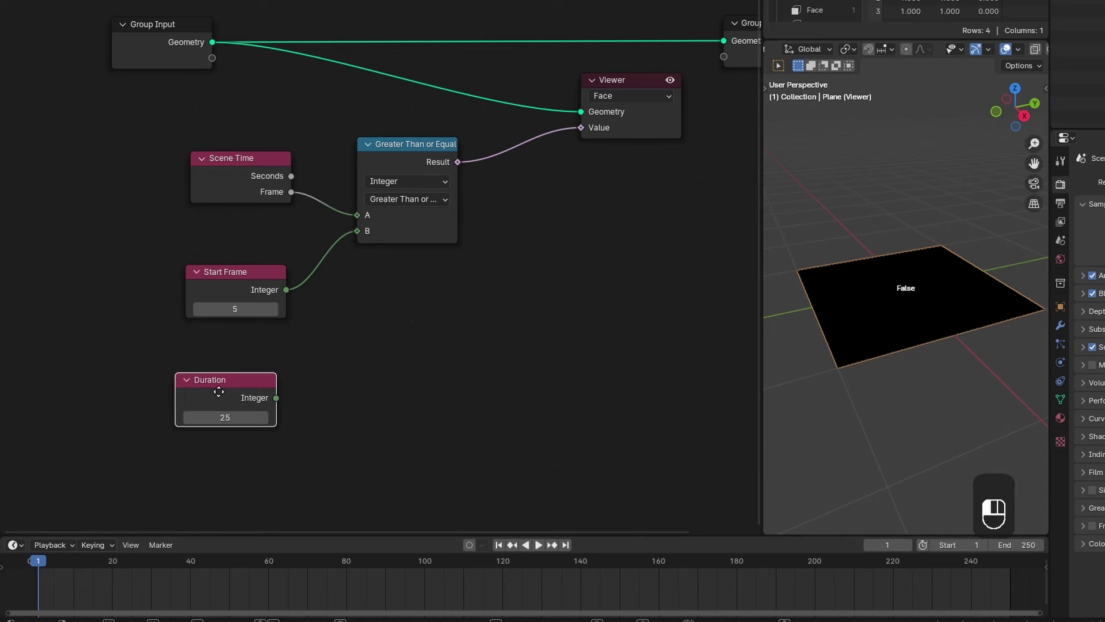
left_click_drag(218, 391, 219, 392)
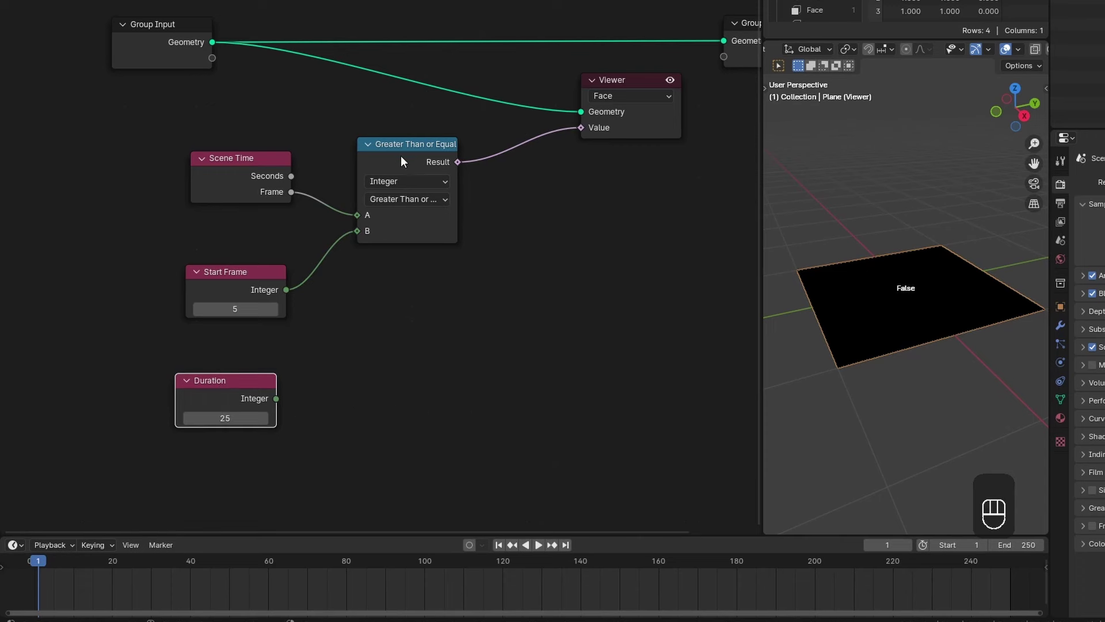
Step: Tidy the nodes and add a Math Add summing Start Frame and Duration into end frame 30
left_click_drag(401, 161, 392, 157)
left_click_drag(248, 279, 246, 266)
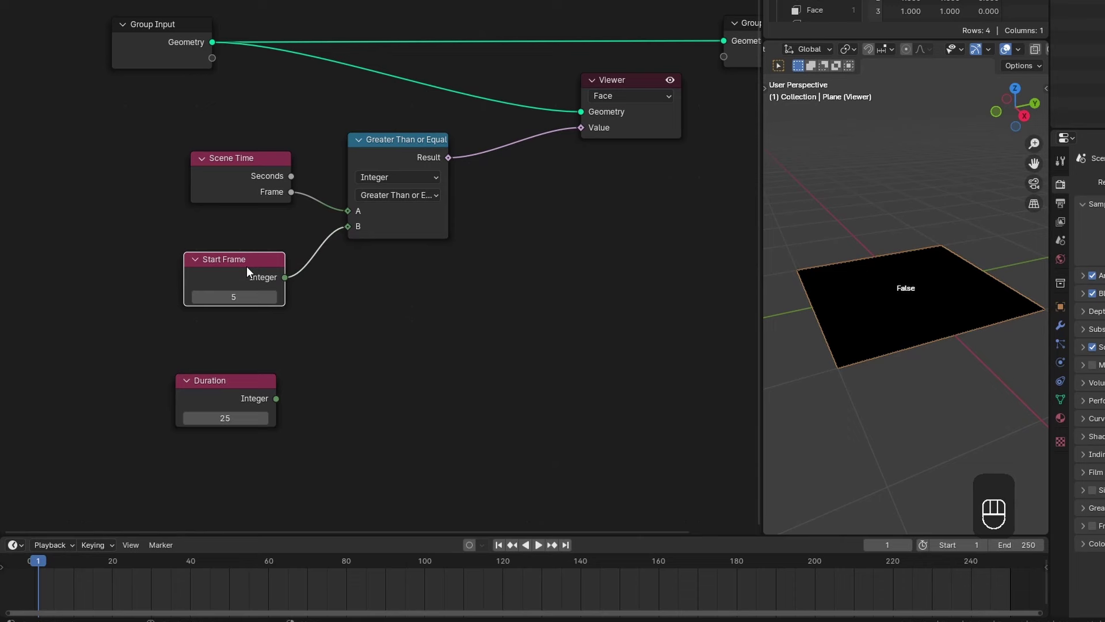
left_click_drag(233, 390, 220, 391)
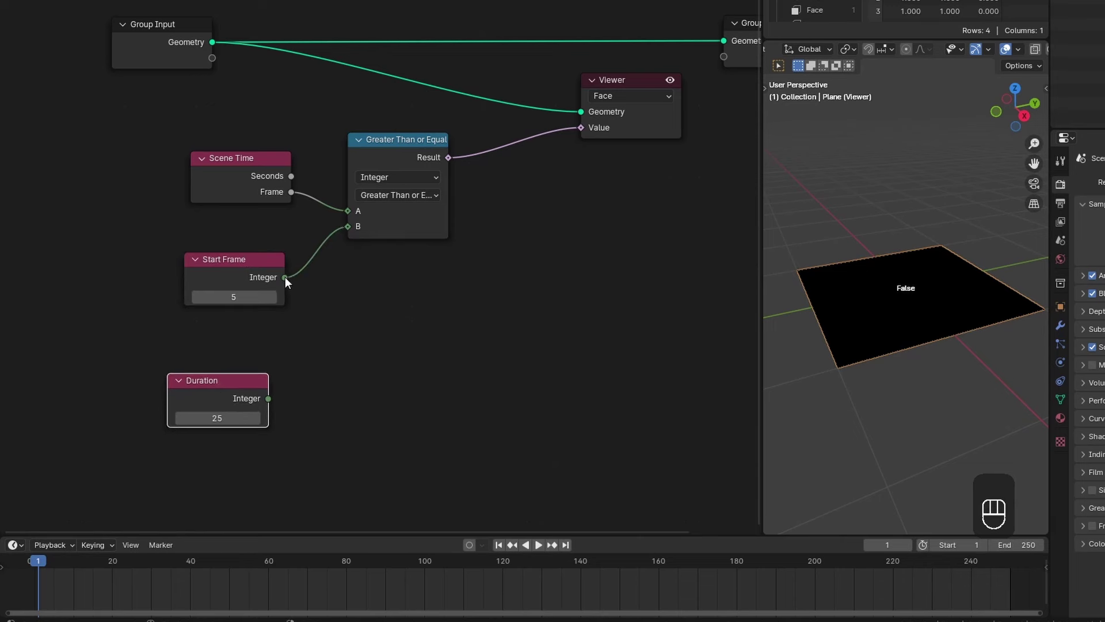
left_click_drag(285, 277, 415, 348)
type("add")
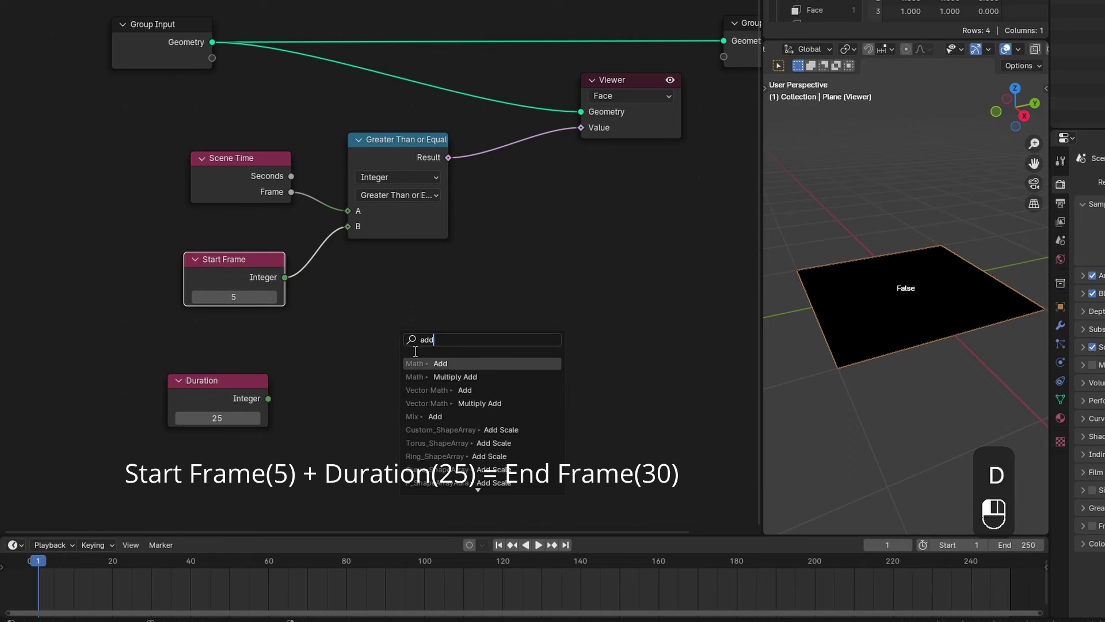
key("Return")
left_click(364, 332)
left_click_drag(269, 397, 345, 383)
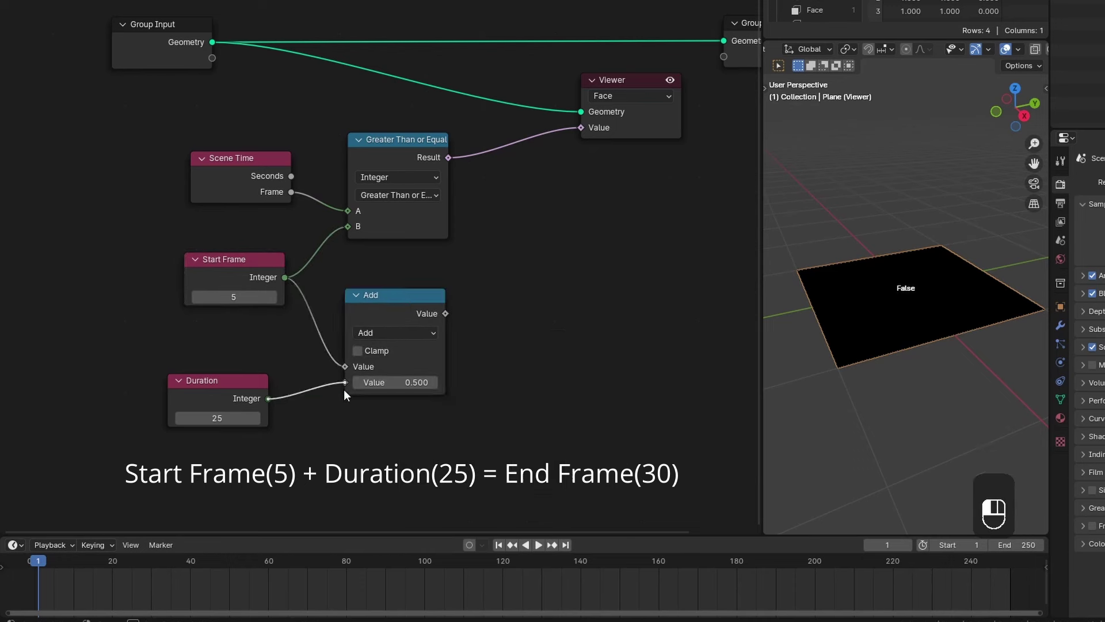
left_click_drag(392, 322, 524, 282)
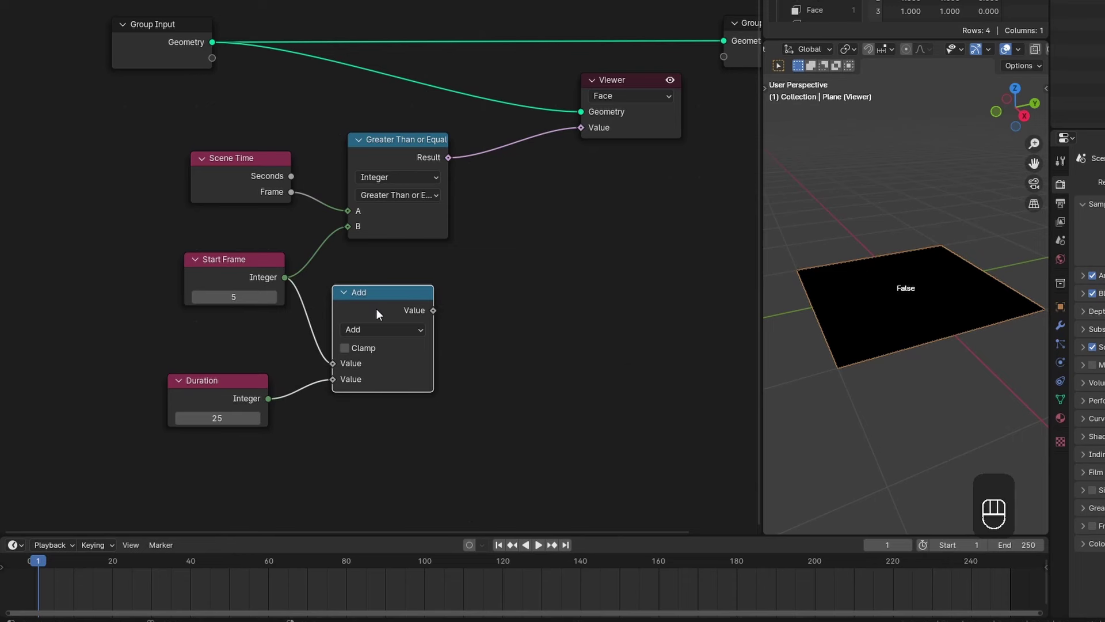
left_click_drag(376, 308, 380, 310)
left_click_drag(290, 192, 516, 278)
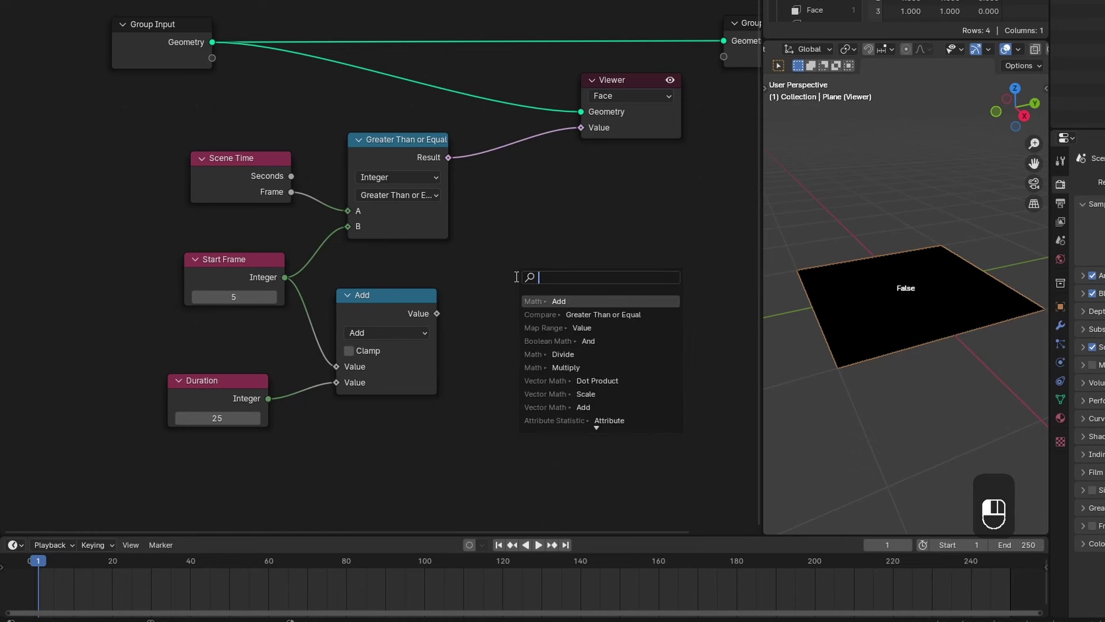
Step: Add a Less Than or Equal node comparing Frame to the Add result and preview it
type("less")
left_click(541, 315)
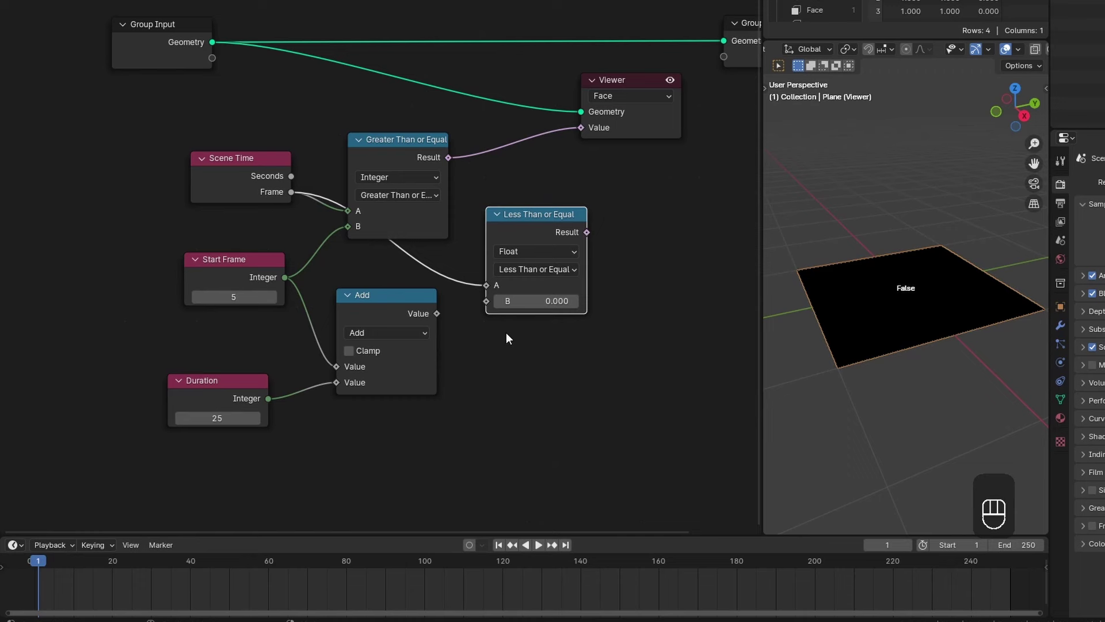
left_click_drag(438, 314, 487, 302)
left_click(530, 231, "ctrl+shift")
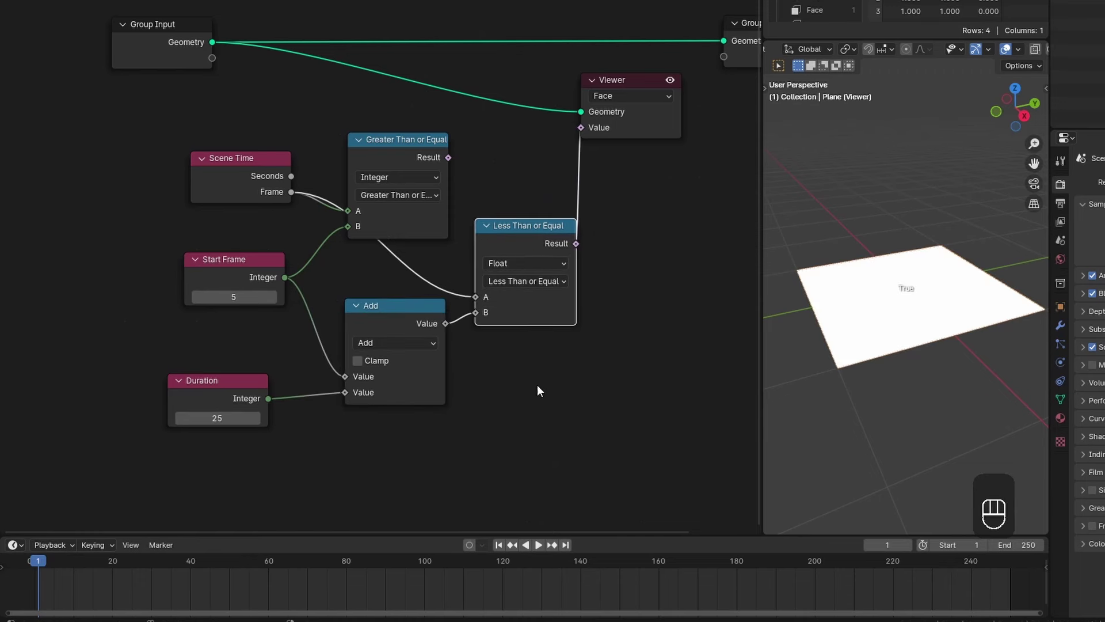
mouse_move(50, 561)
left_mouse_down()
mouse_move(157, 565)
mouse_move(66, 564)
left_mouse_up()
left_click(499, 545)
Step: Tidy the comparison, Add and Viewer nodes and scrub the timeline to frame 5
left_click_drag(404, 171, 419, 159)
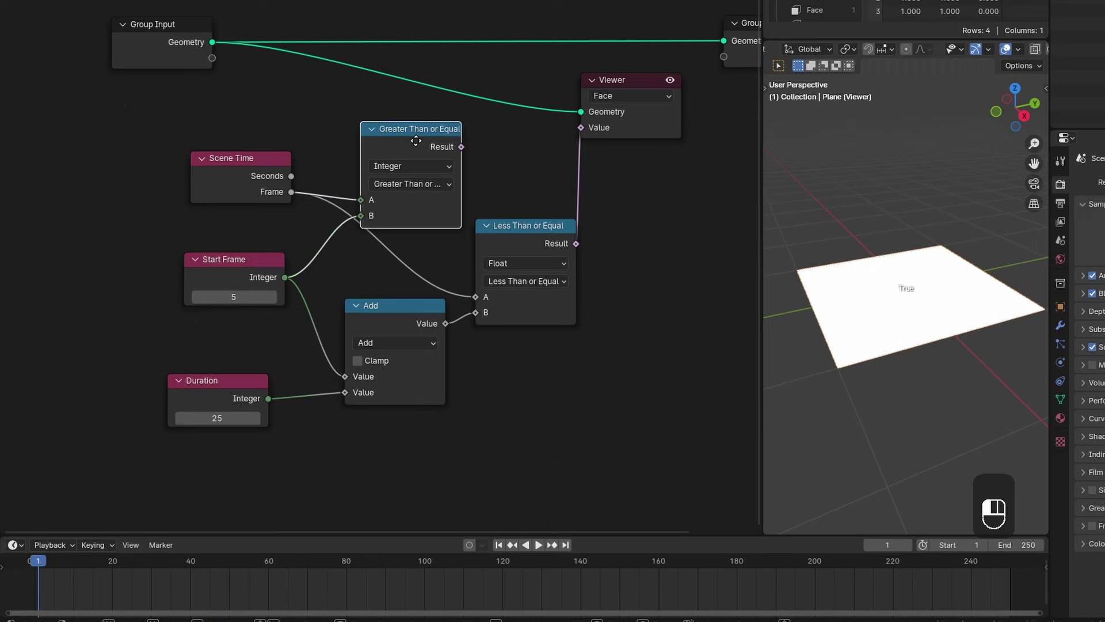
left_click_drag(507, 226, 504, 231)
left_click(403, 316, "shift")
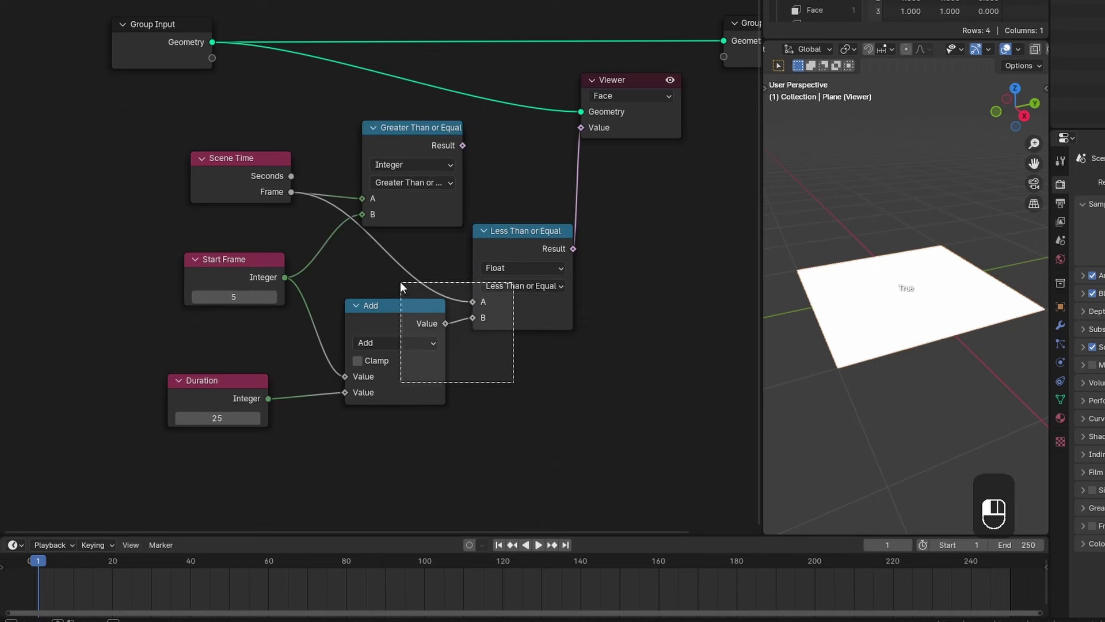
left_click_drag(403, 316, 395, 329)
left_click(547, 321)
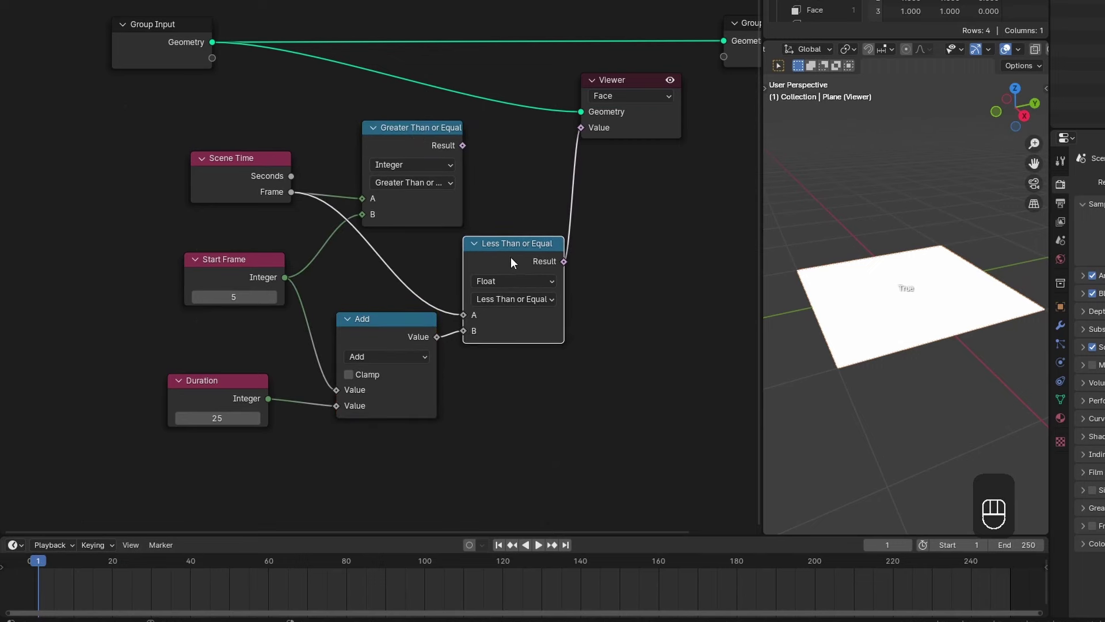
left_click_drag(511, 262, 506, 271)
left_click_drag(613, 85, 661, 68)
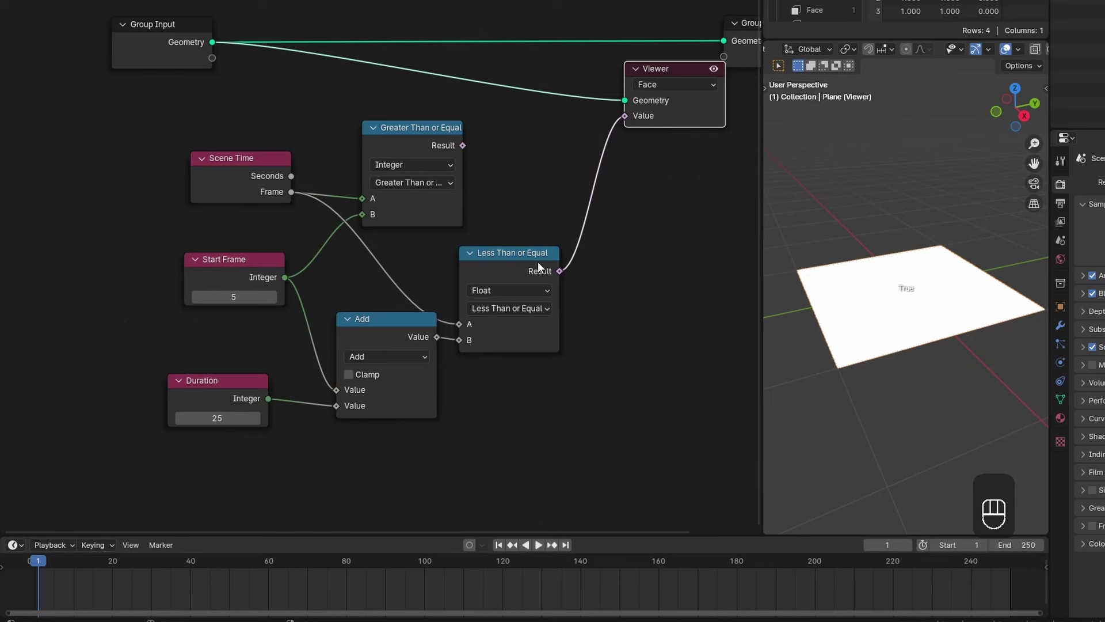
mouse_move(147, 561)
left_mouse_down()
mouse_move(50, 562)
mouse_move(145, 564)
left_mouse_up()
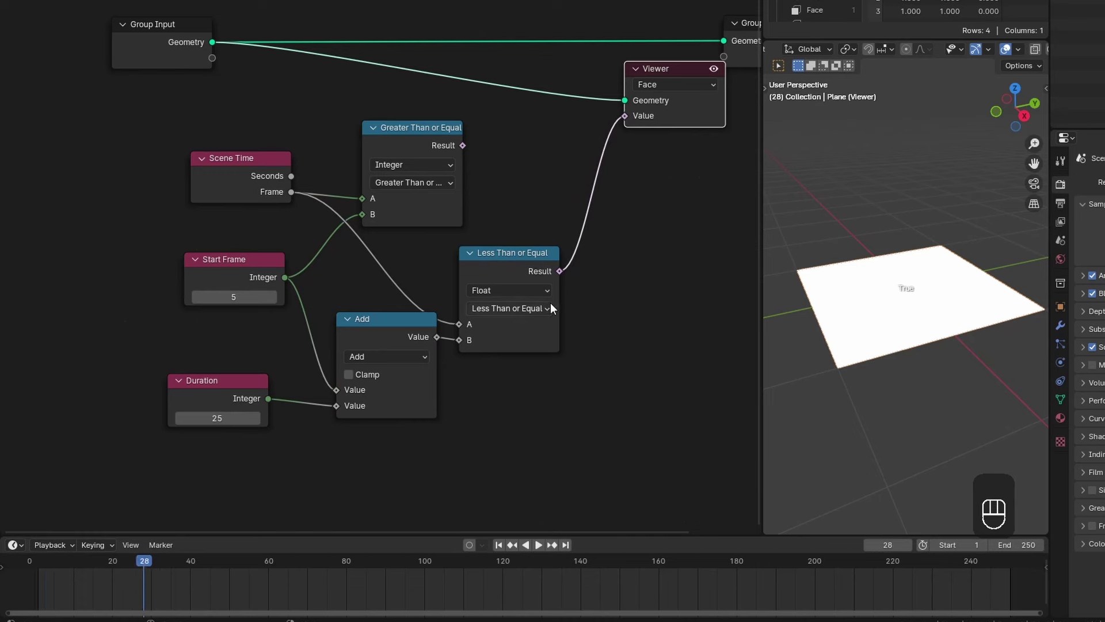
left_click_drag(509, 265, 507, 264)
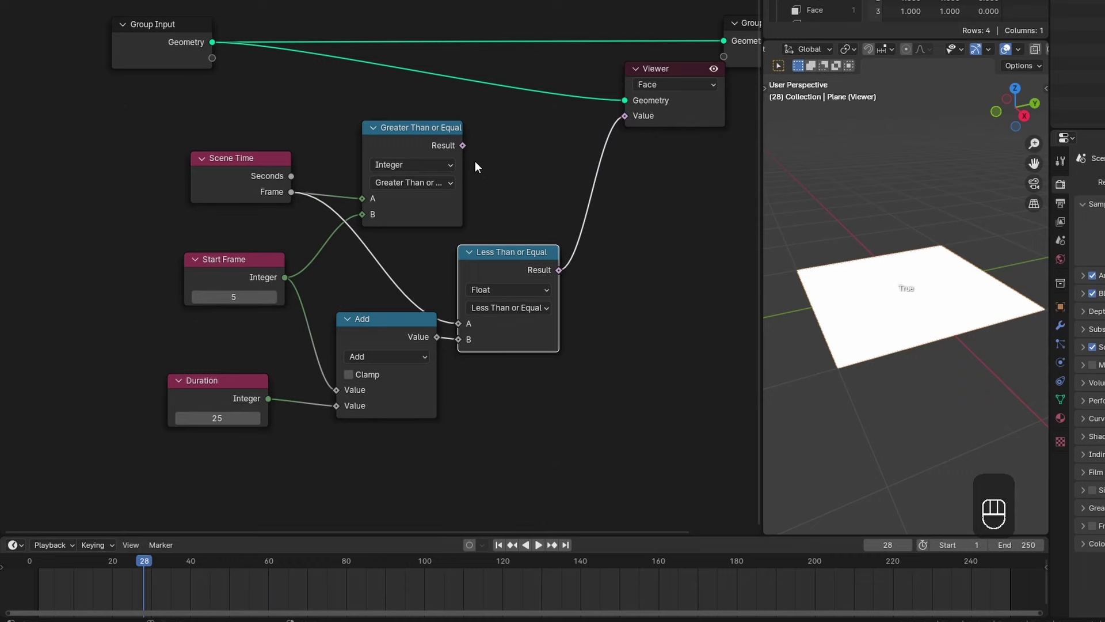
left_click_drag(460, 145, 628, 185)
Step: Join the Greater Than and Less Than results with a Boolean And node
type("a")
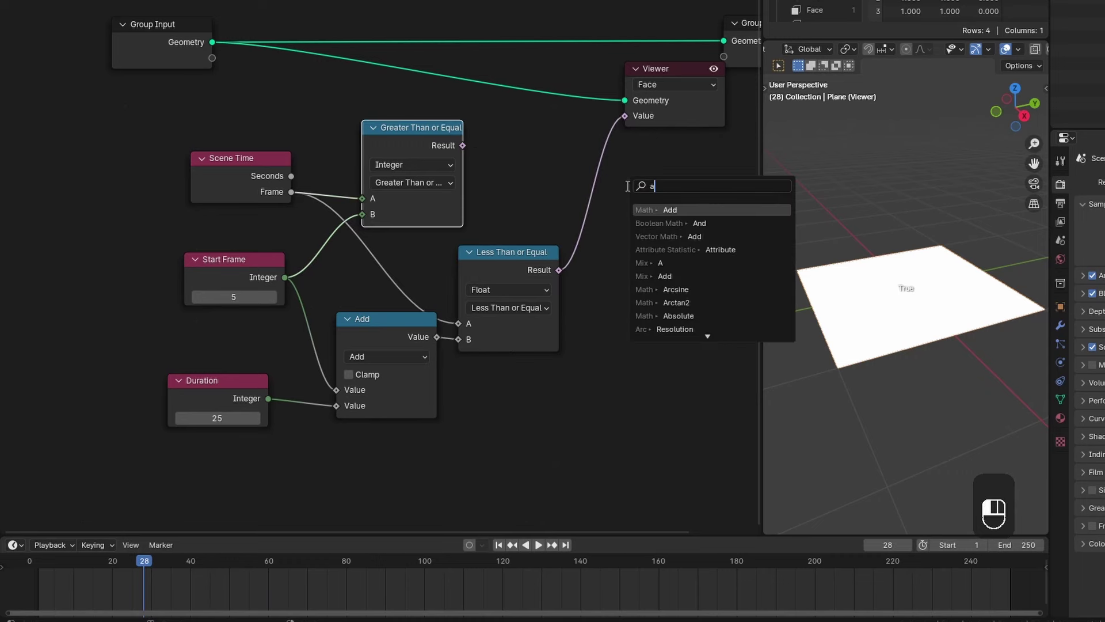
type("nd")
left_click(667, 210)
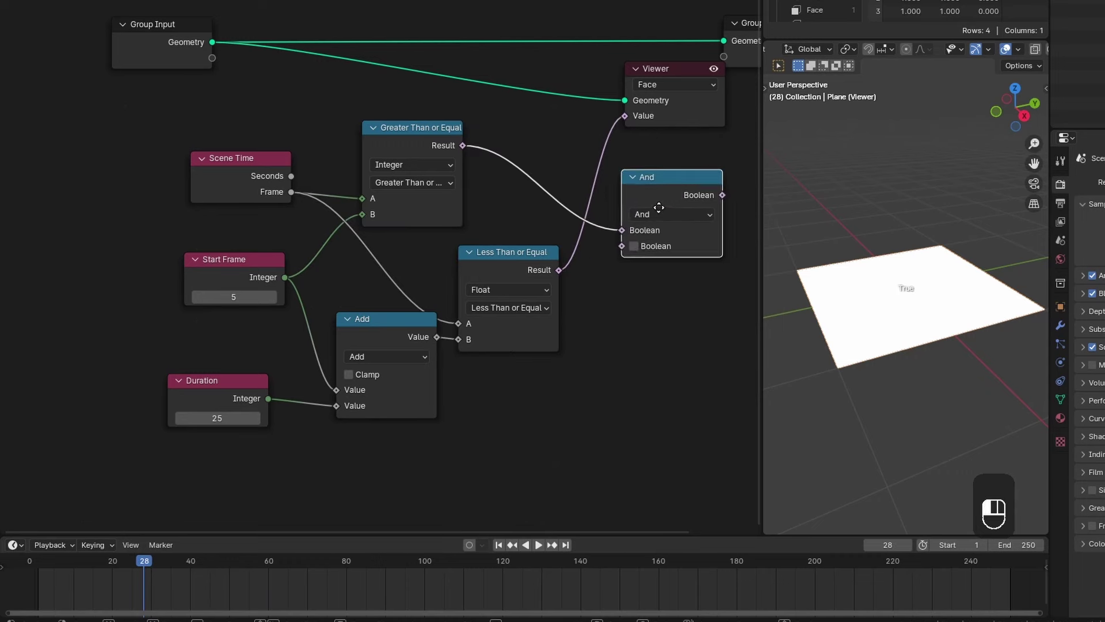
left_click_drag(559, 270, 589, 254)
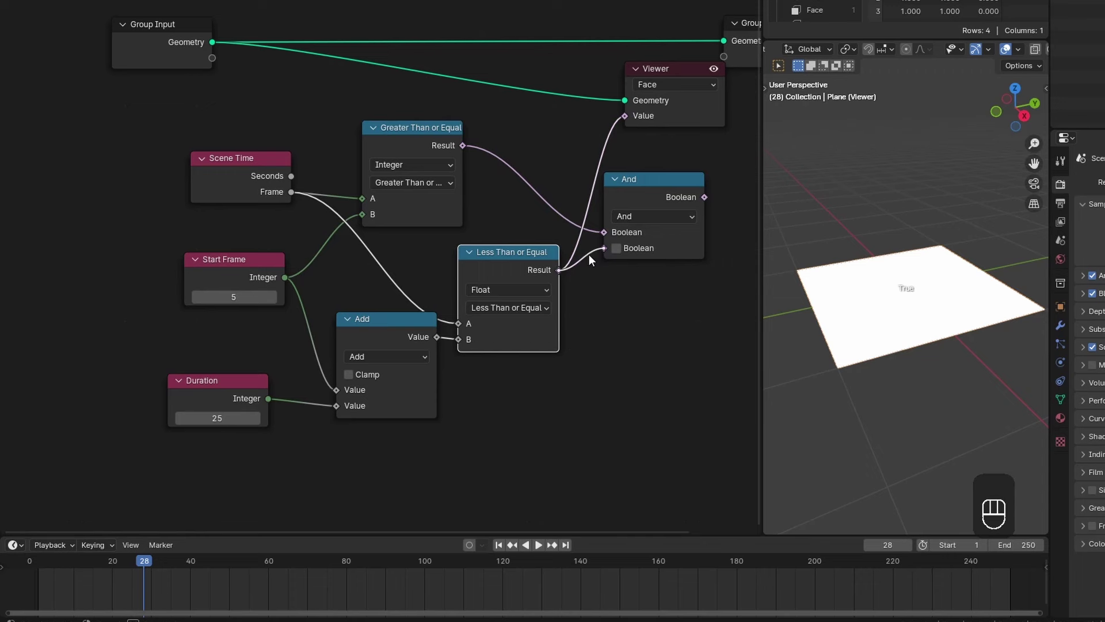
mouse_move(647, 197)
left_mouse_down()
mouse_move(602, 173)
mouse_move(628, 187)
left_mouse_up()
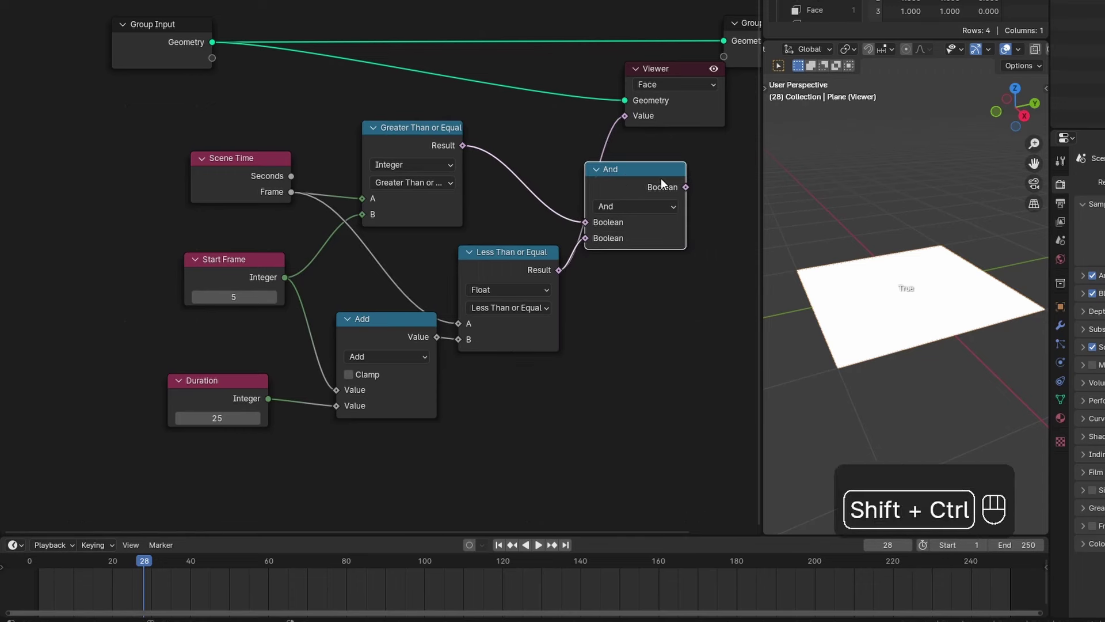
Step: Play and scrub the timeline to verify the And result, then move the Viewer right
left_click(499, 545)
key("space")
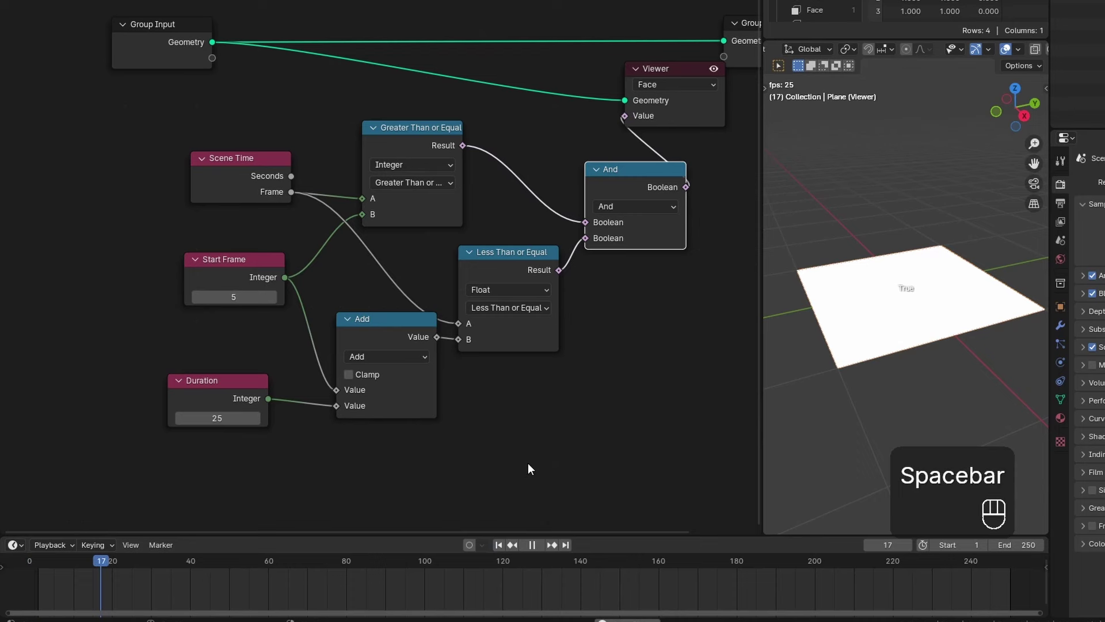
key("space")
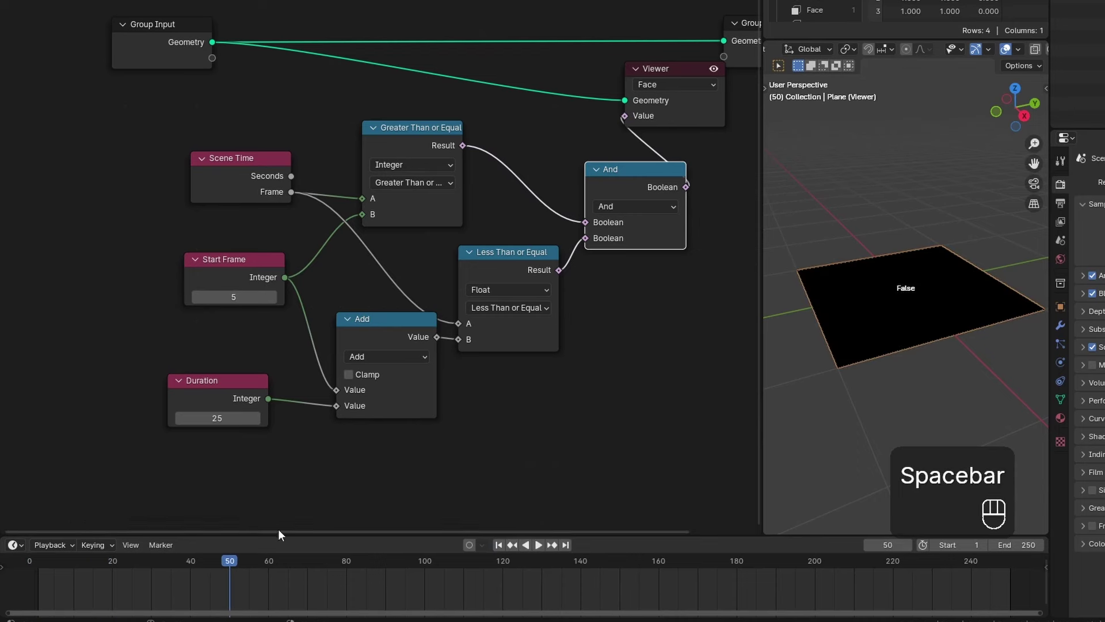
left_click_drag(40, 563, 160, 563)
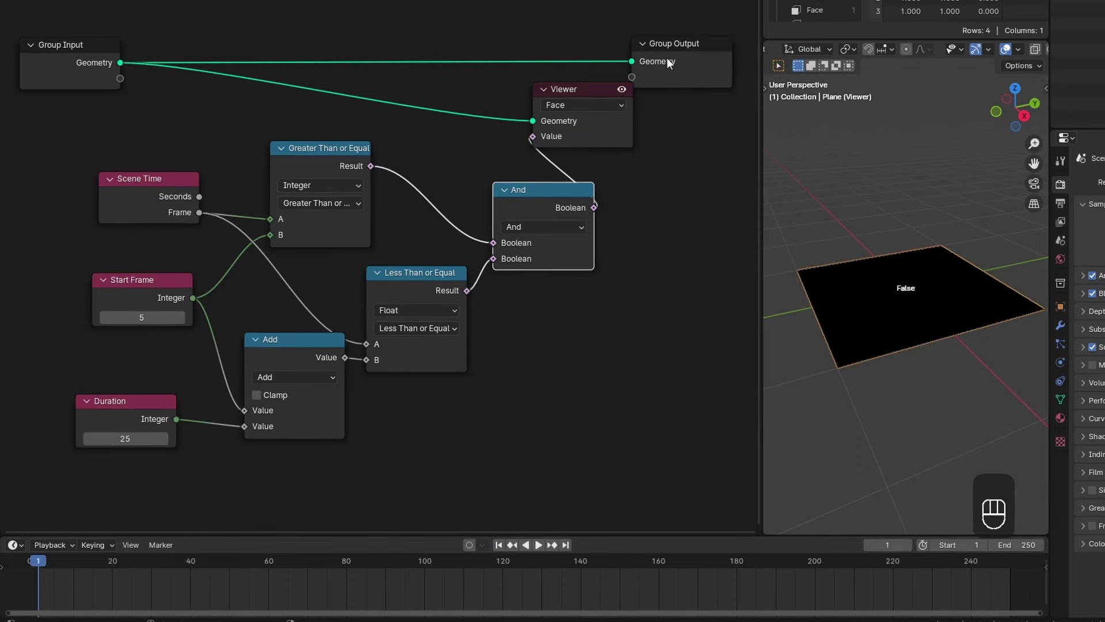
left_click(696, 59)
left_click_drag(588, 97, 711, 112)
middle_click_drag(525, 384, 529, 329)
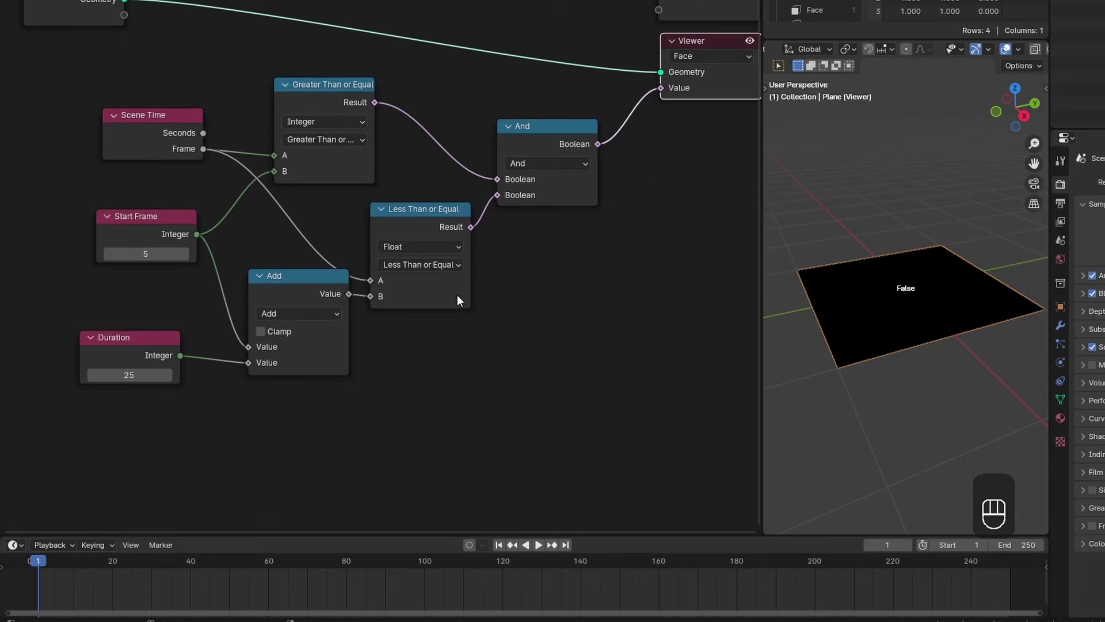
left_click_drag(204, 148, 555, 348)
Step: Add a Map Range on Frame with From Min Start Frame and From Max the Add sum, and preview it playing
type("map")
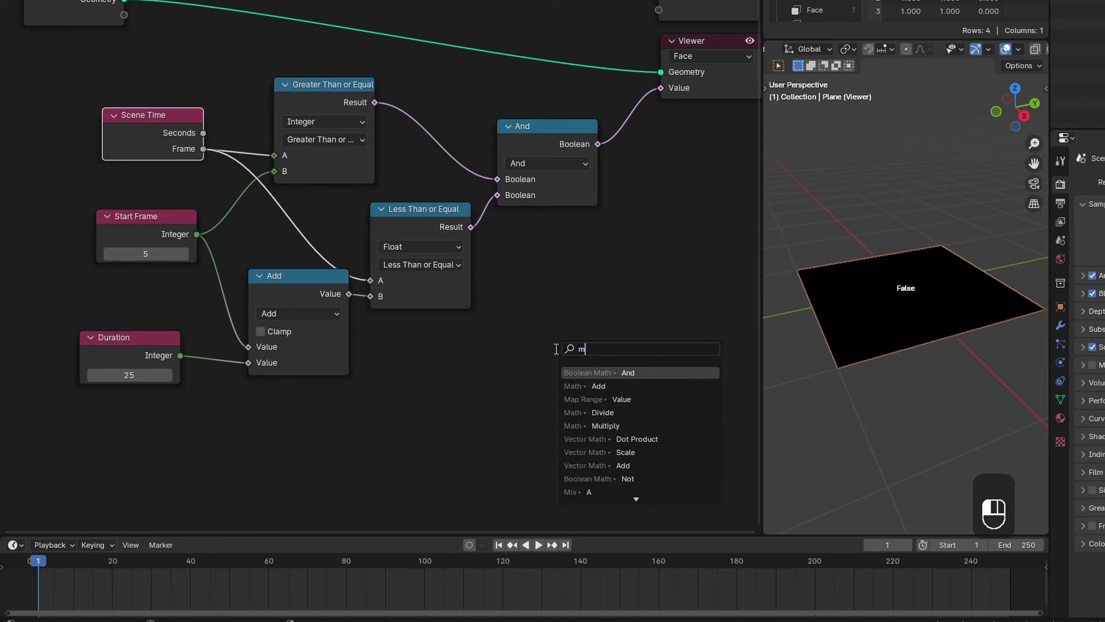
left_click(613, 373)
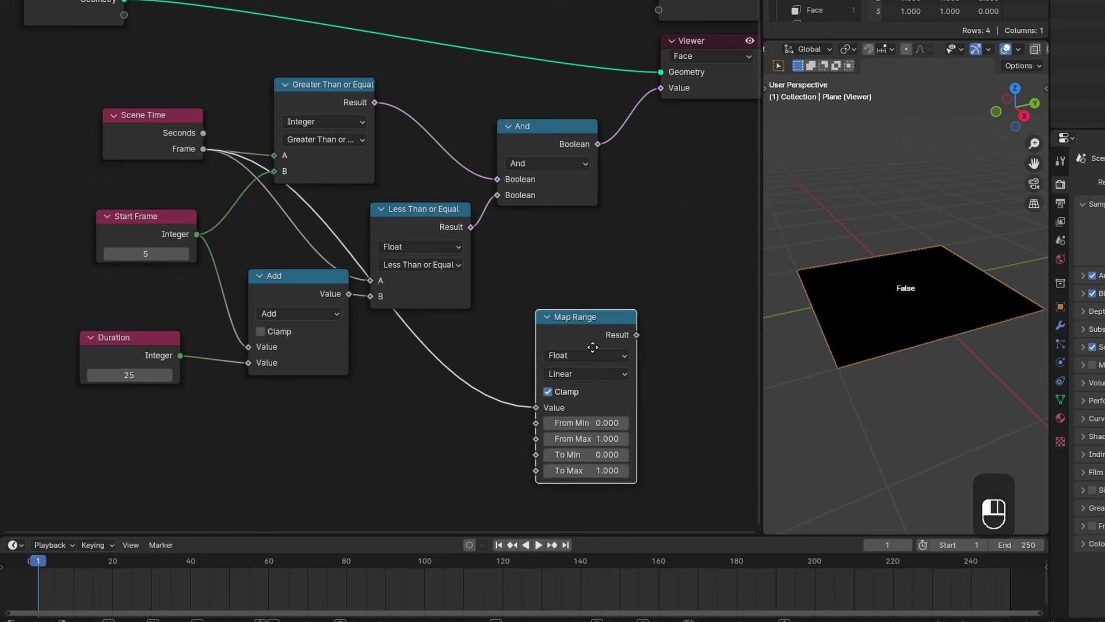
middle_click_drag(465, 428, 461, 389)
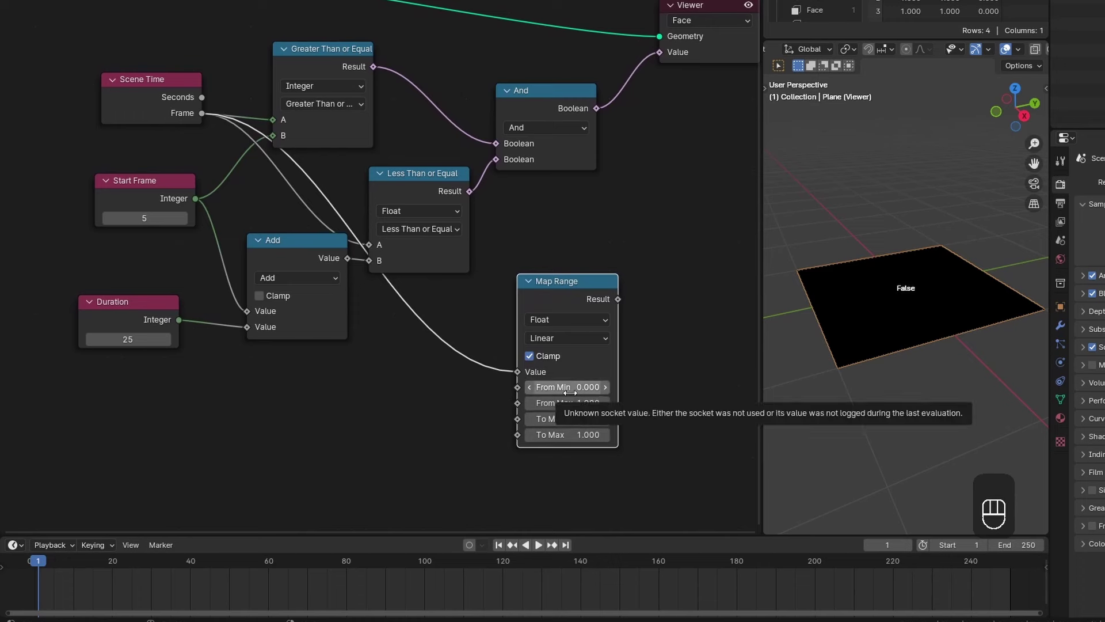
left_click_drag(196, 199, 518, 393)
left_click_drag(267, 262, 248, 264)
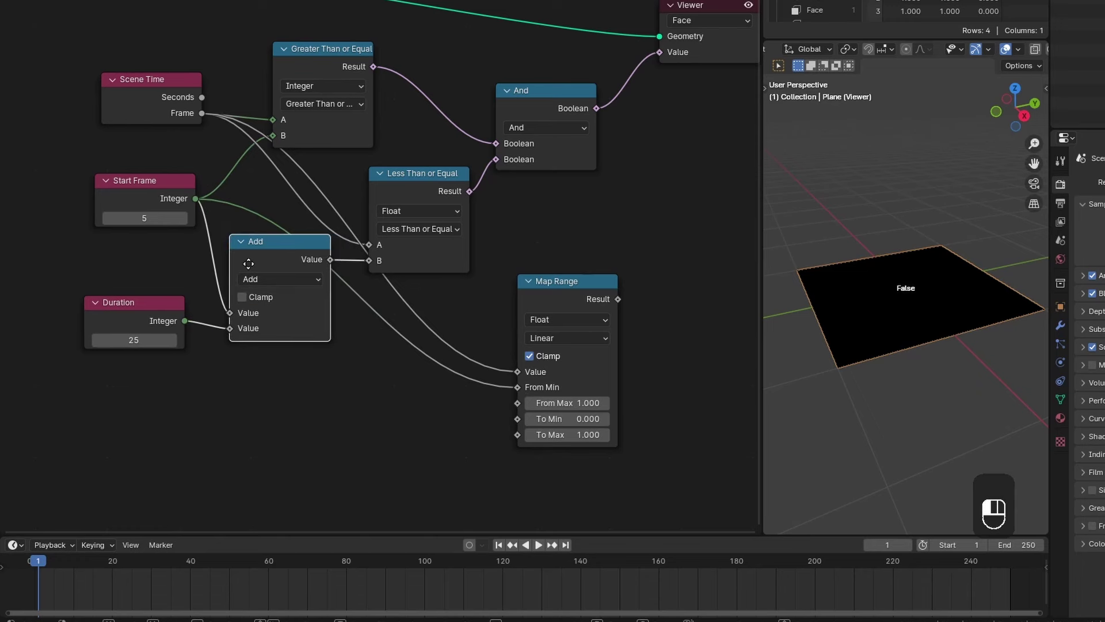
left_click_drag(330, 266, 519, 402)
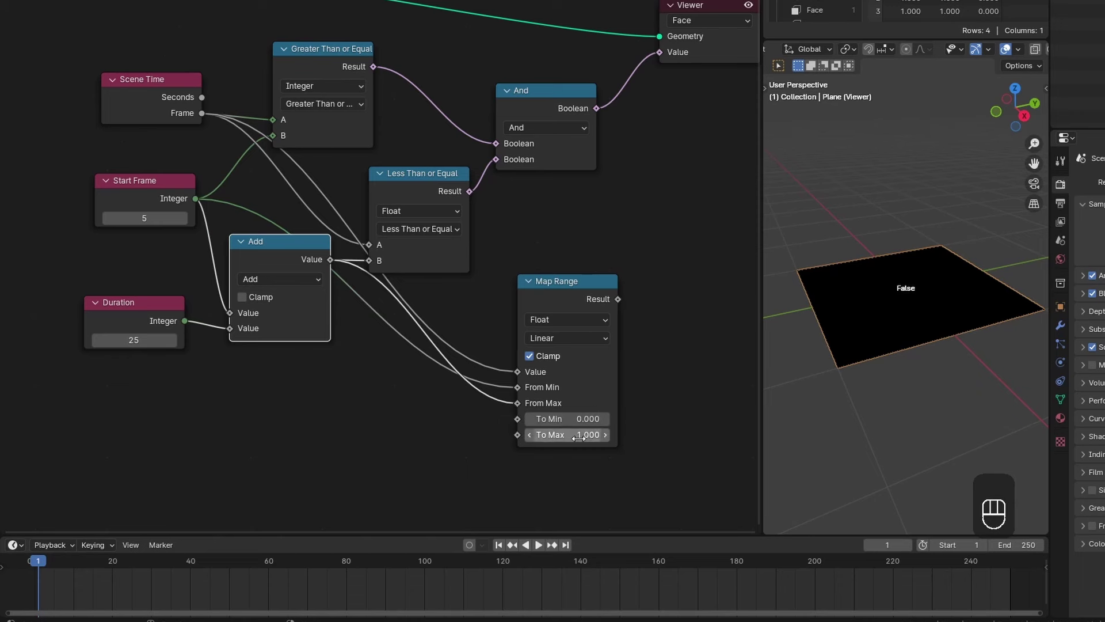
left_click_drag(586, 294, 565, 293, "ctrl+shift")
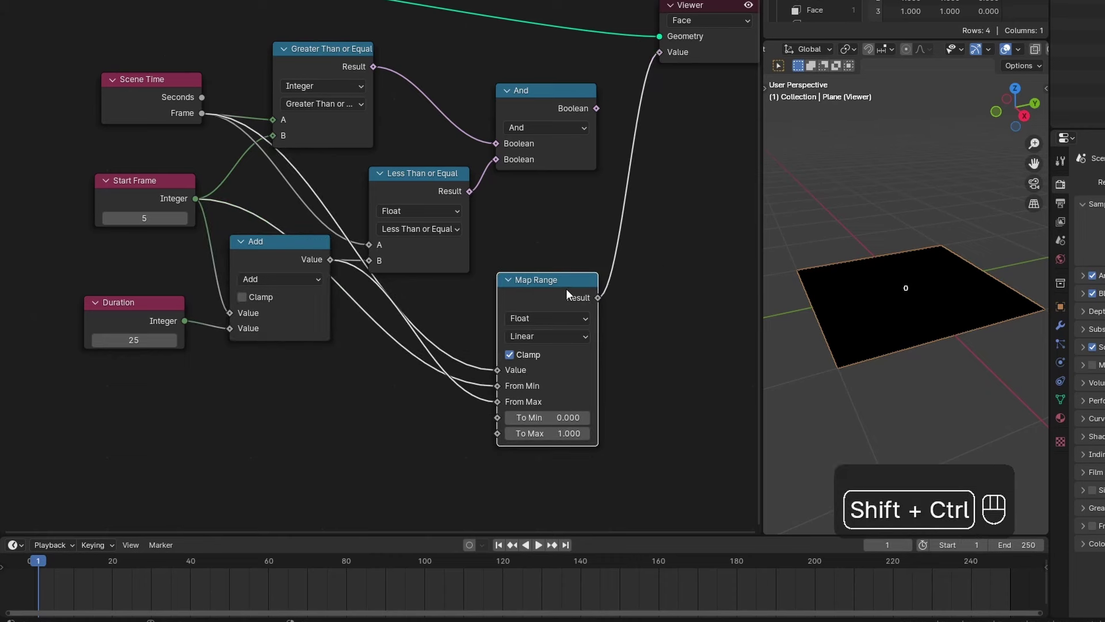
key("space")
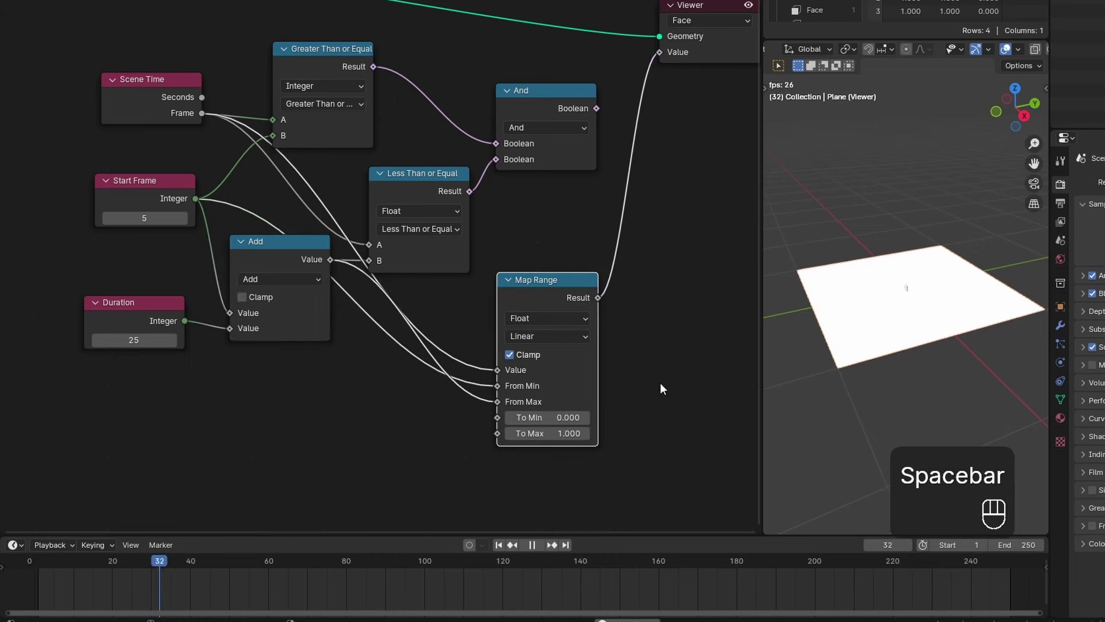
Step: Stop playback and delete the Viewer node
key("space")
scroll(658, 291, "down", 1)
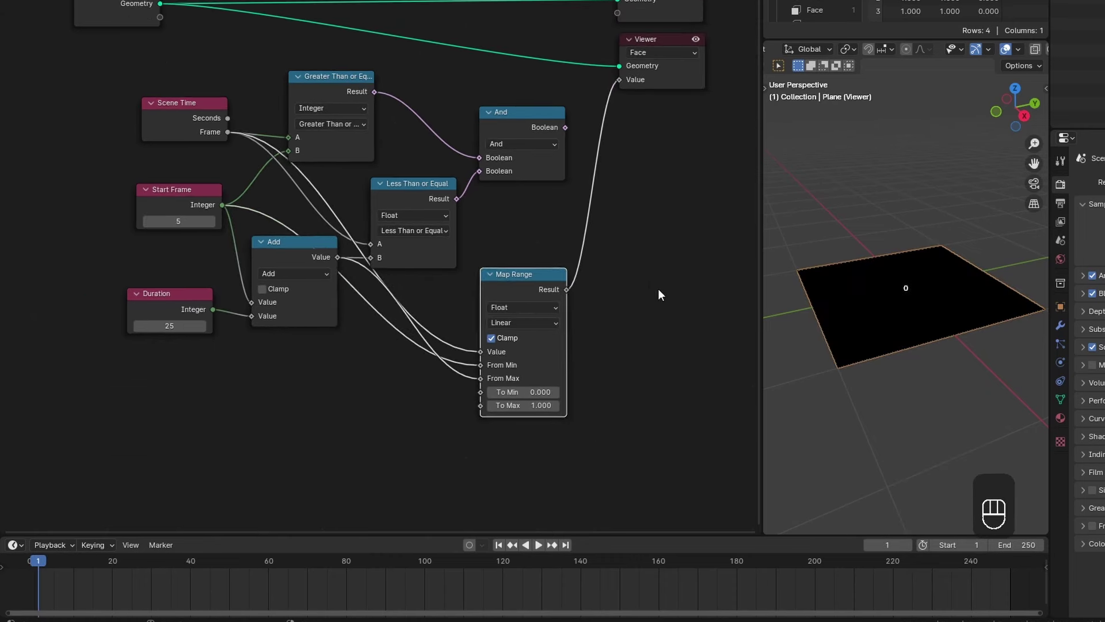
left_click(658, 290)
left_click(642, 40)
key("x")
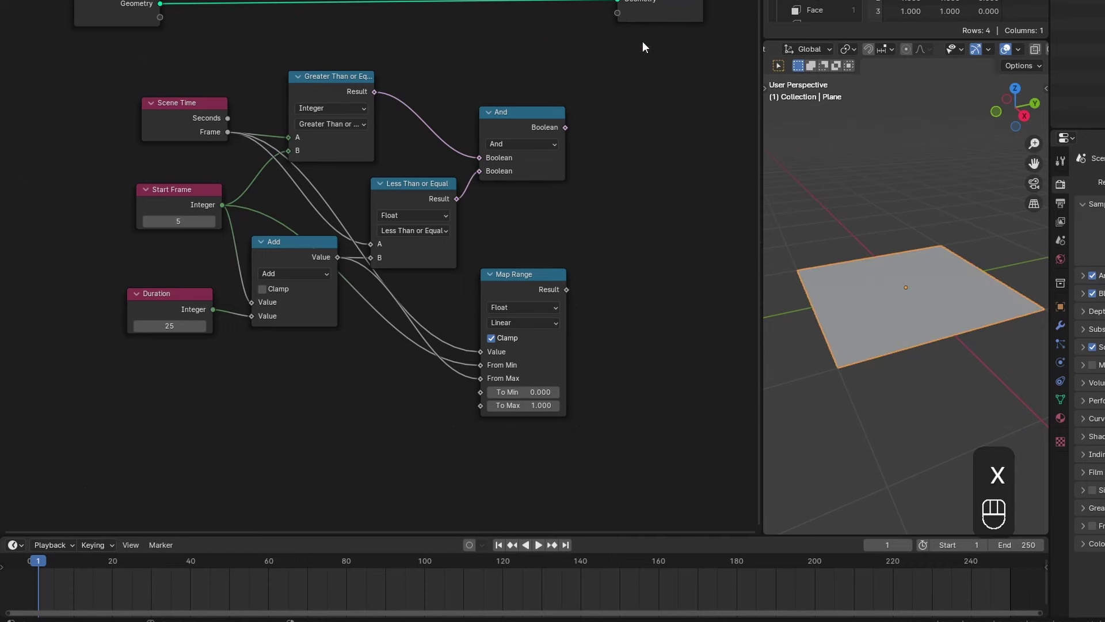
Step: Box-select all the timer nodes and group them with Ctrl+G
middle_click_drag(642, 40, 690, 25)
left_click_drag(134, 59, 640, 406)
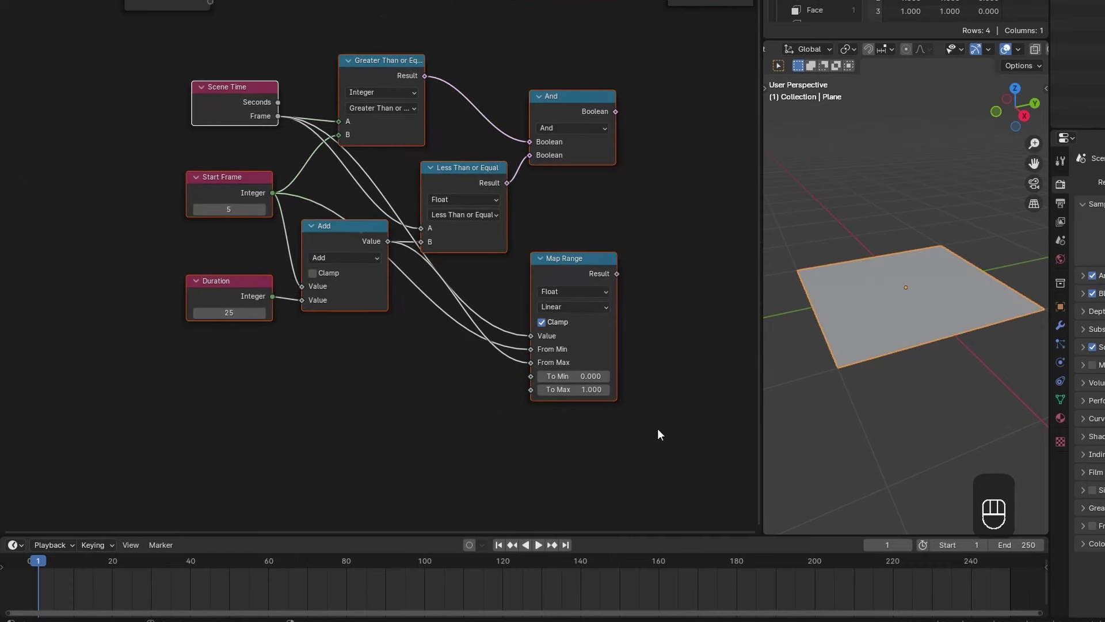
key("ctrl+g")
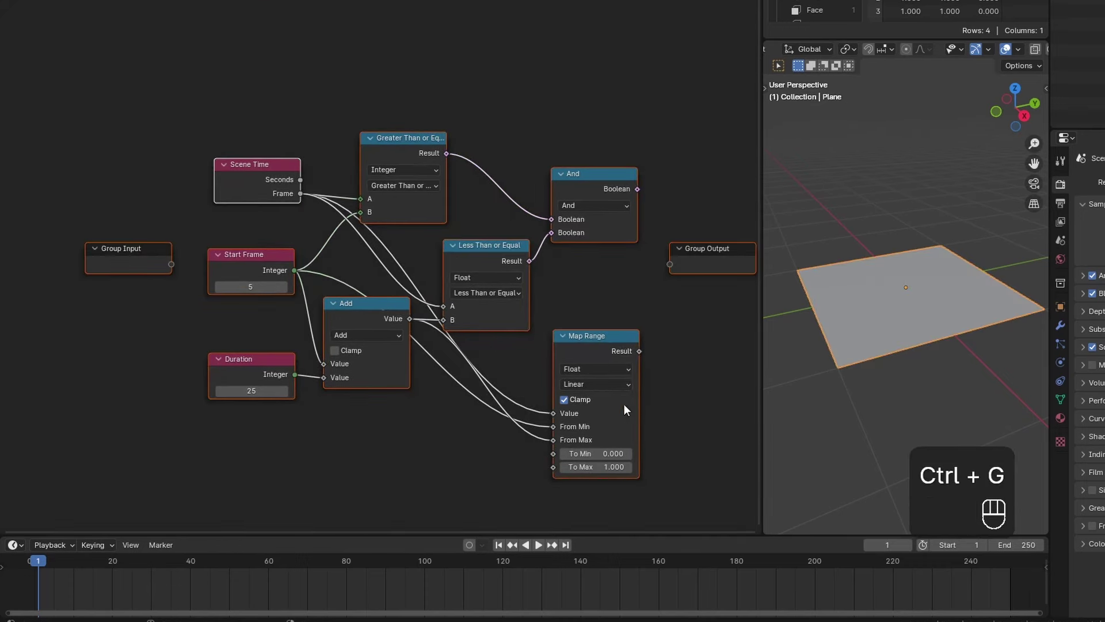
middle_click_drag(627, 407, 578, 333)
left_click(427, 390)
Step: Add a reroute on Start Frame's links and feed it from a new group input
scroll(459, 389, "up", 5, "ctrl")
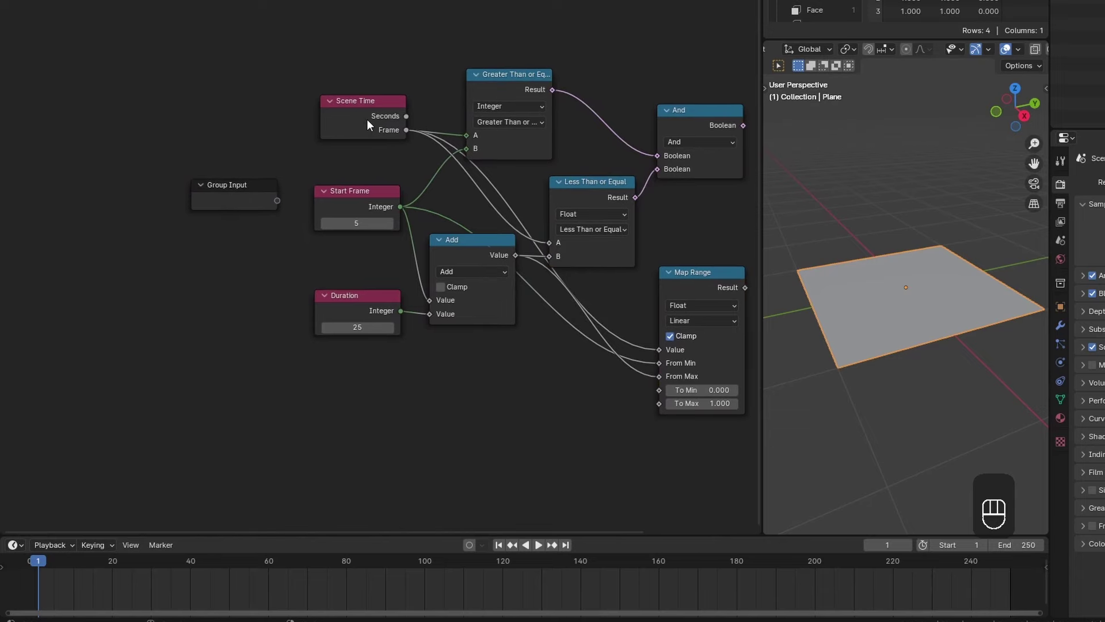
left_click_drag(261, 208, 177, 205)
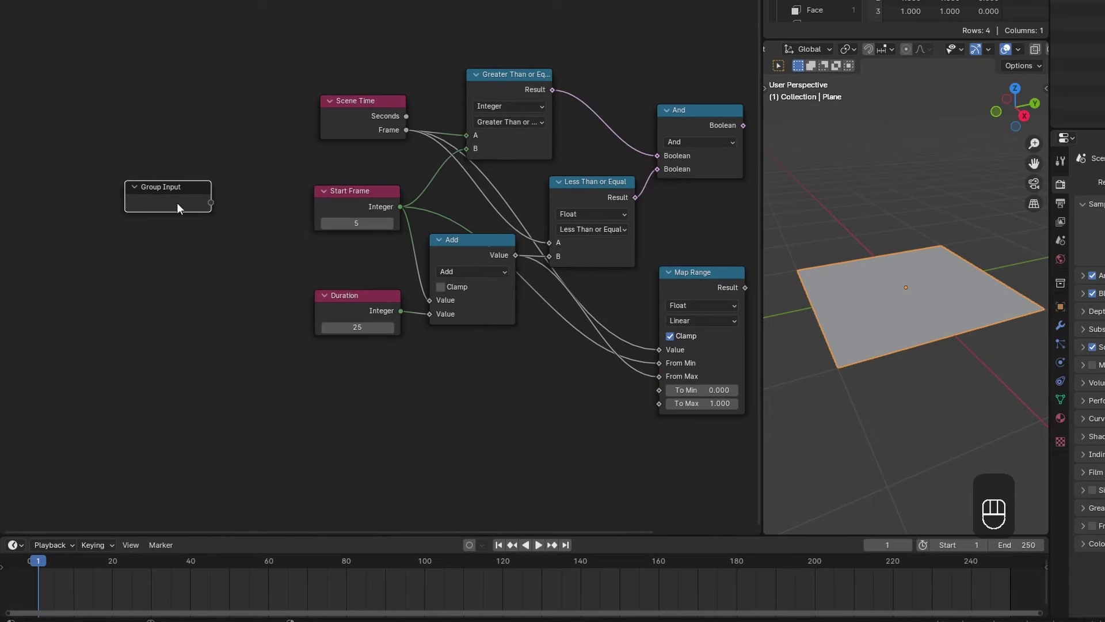
left_click_drag(346, 358, 275, 195)
left_click(345, 258)
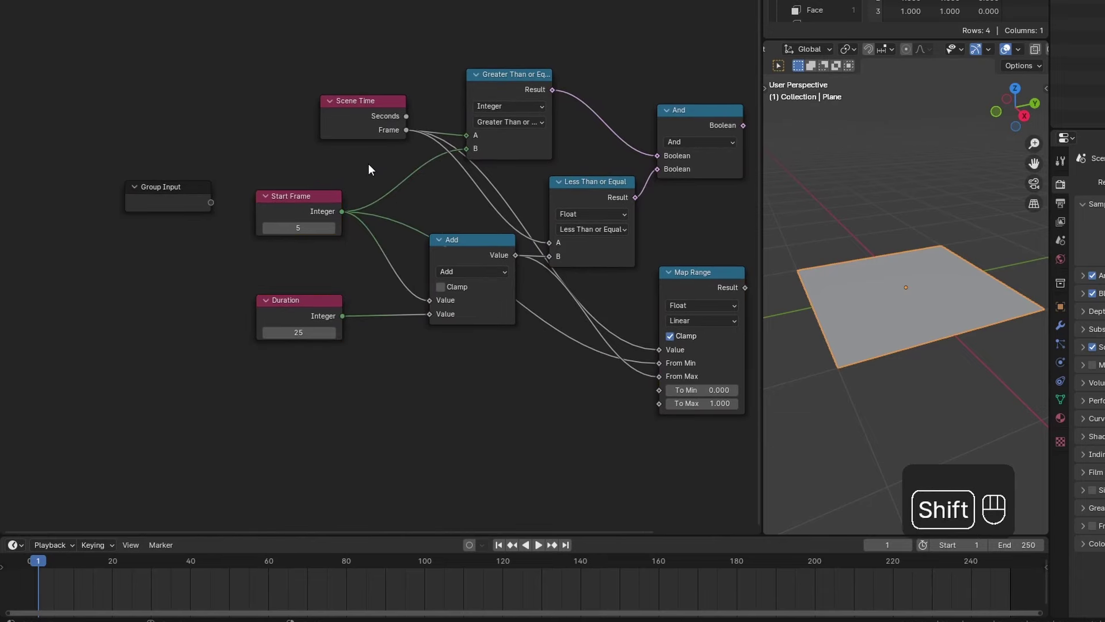
right_click_drag(396, 199, 362, 269, "shift")
left_click_drag(314, 211, 311, 255)
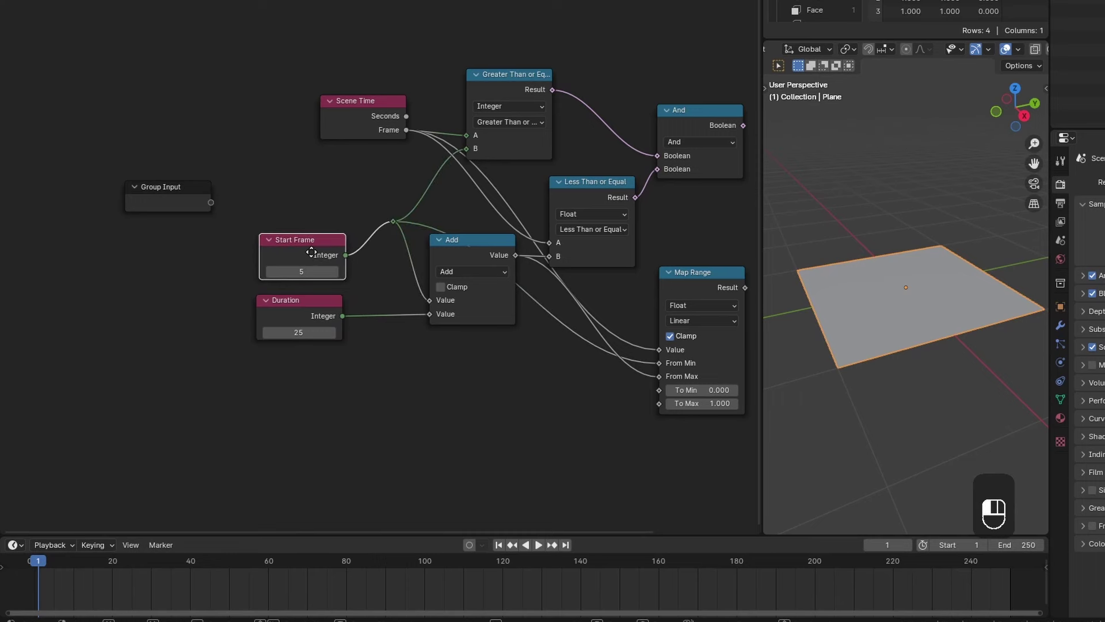
left_click_drag(210, 202, 393, 220)
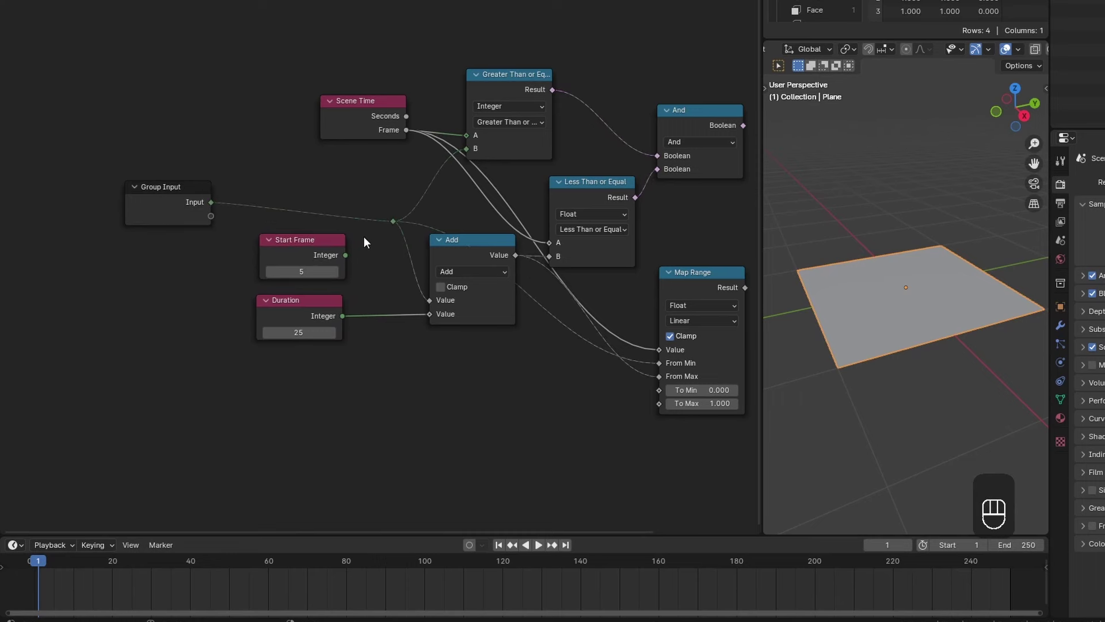
key("n")
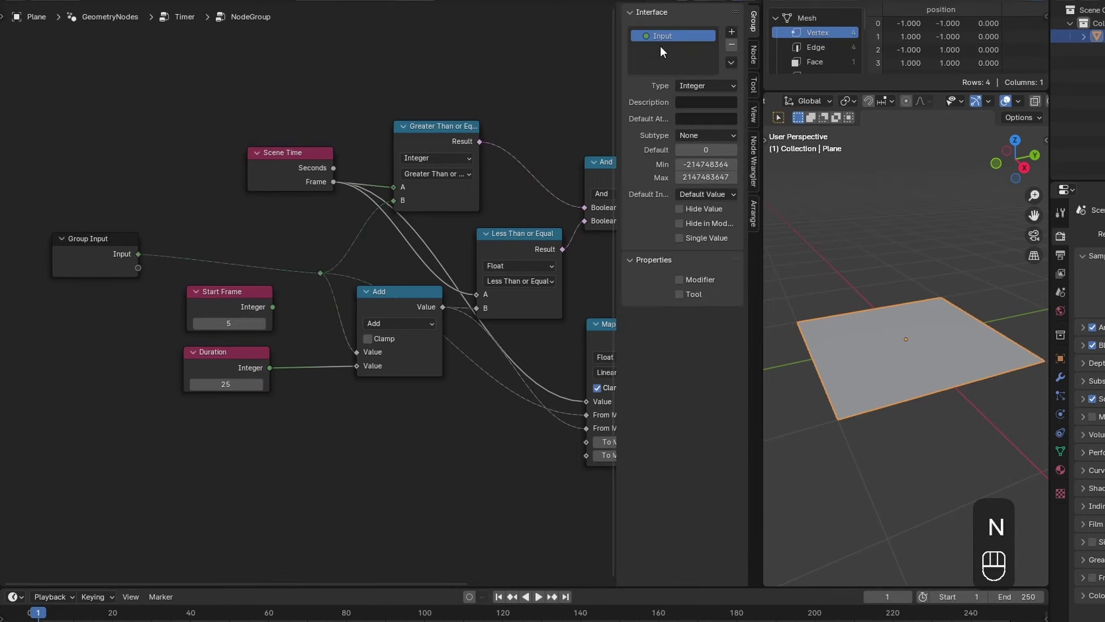
double_click(672, 36)
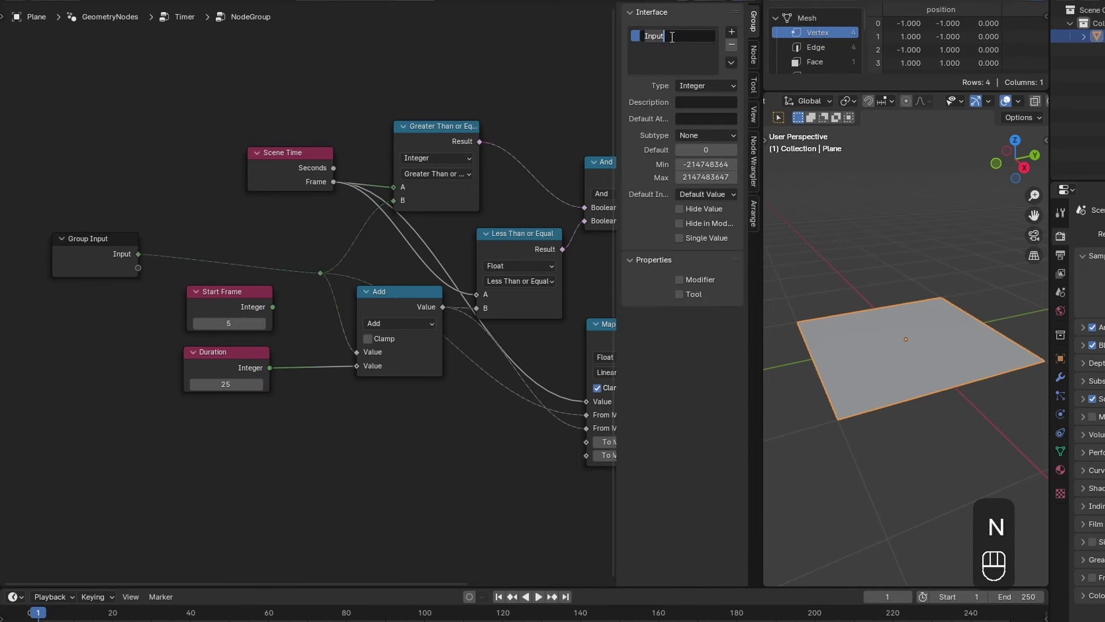
Step: Name the first group input 'Start Frame' with minimum 0 and default 10
type("Start")
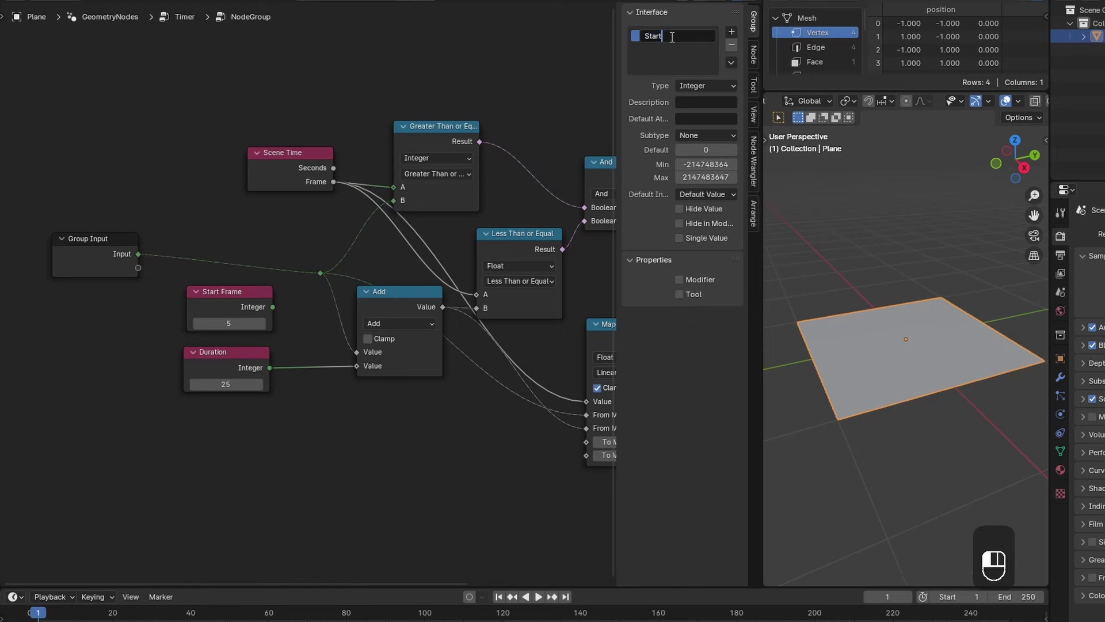
type(" Frame")
key("Return")
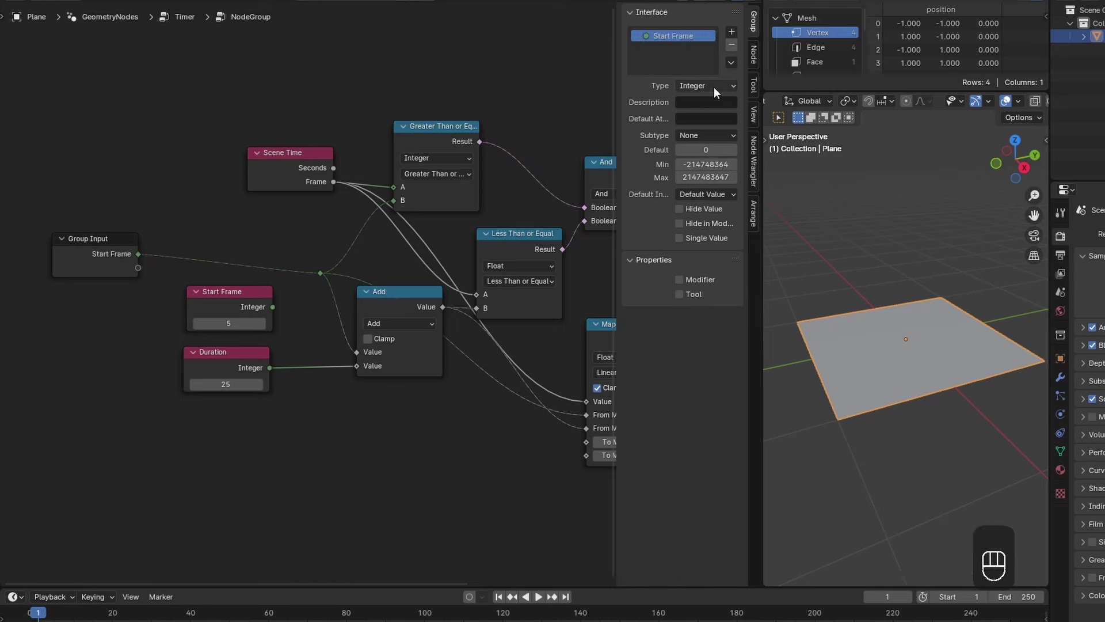
left_click(706, 164)
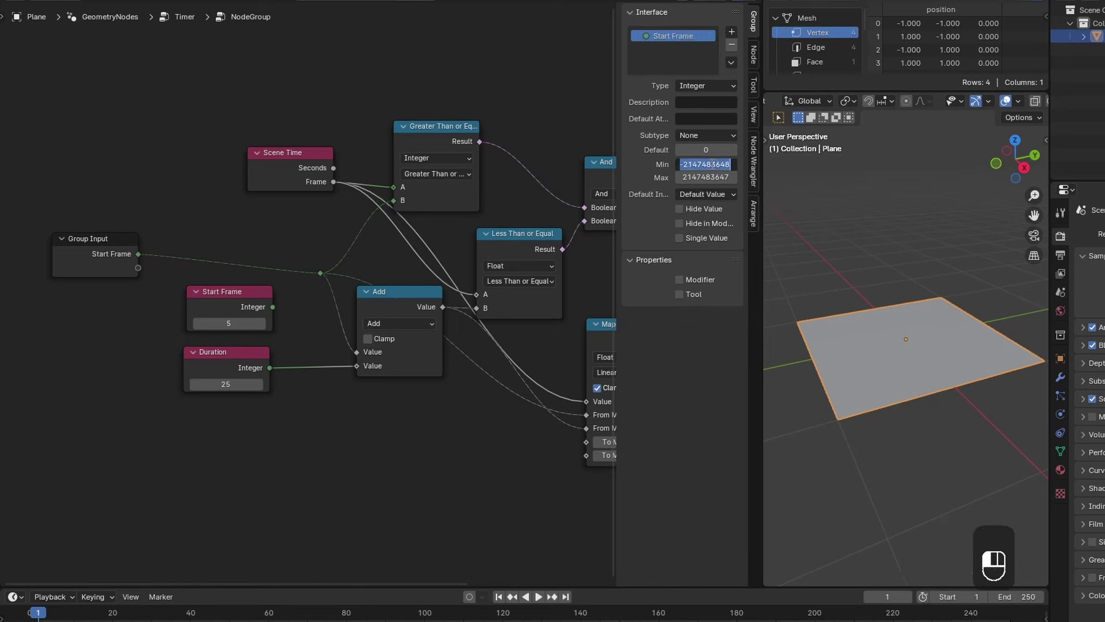
type("0")
key("Return")
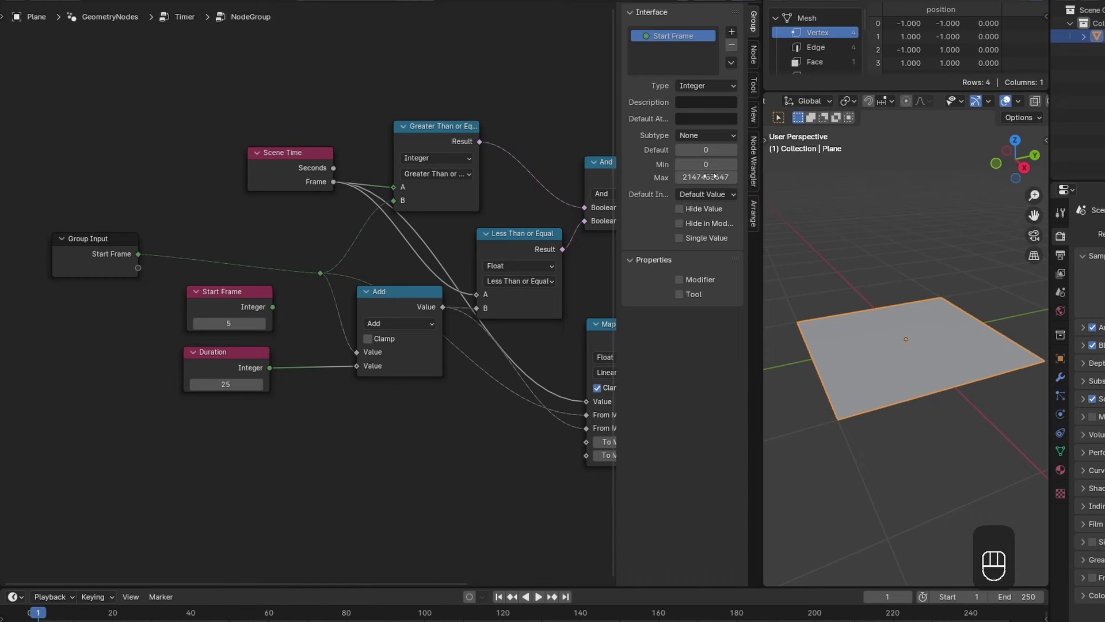
left_click(705, 150)
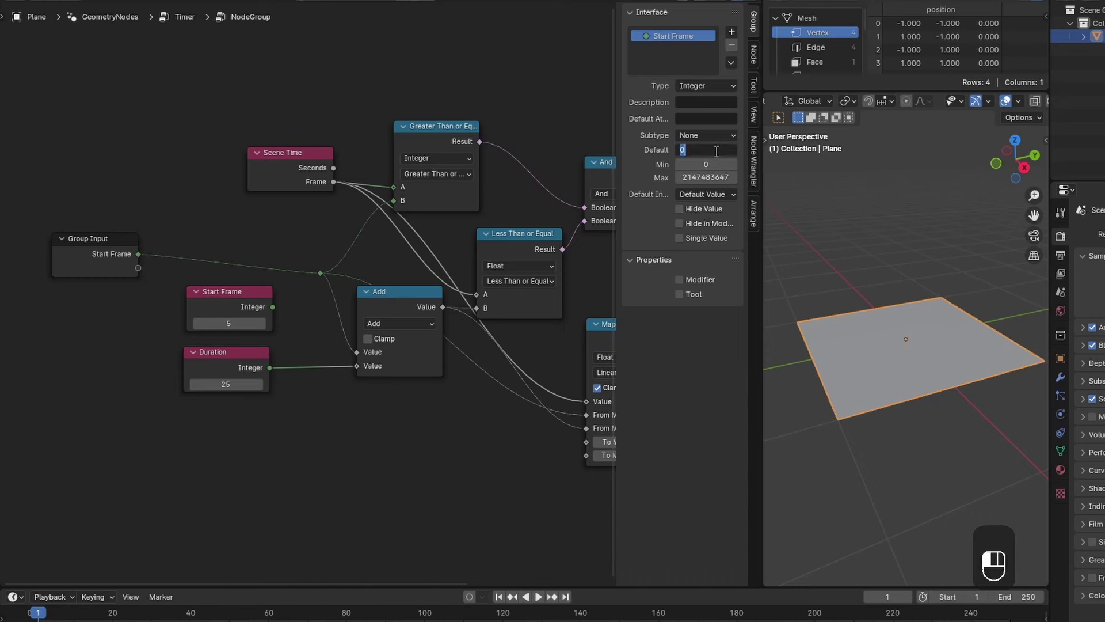
type("10")
key("Return")
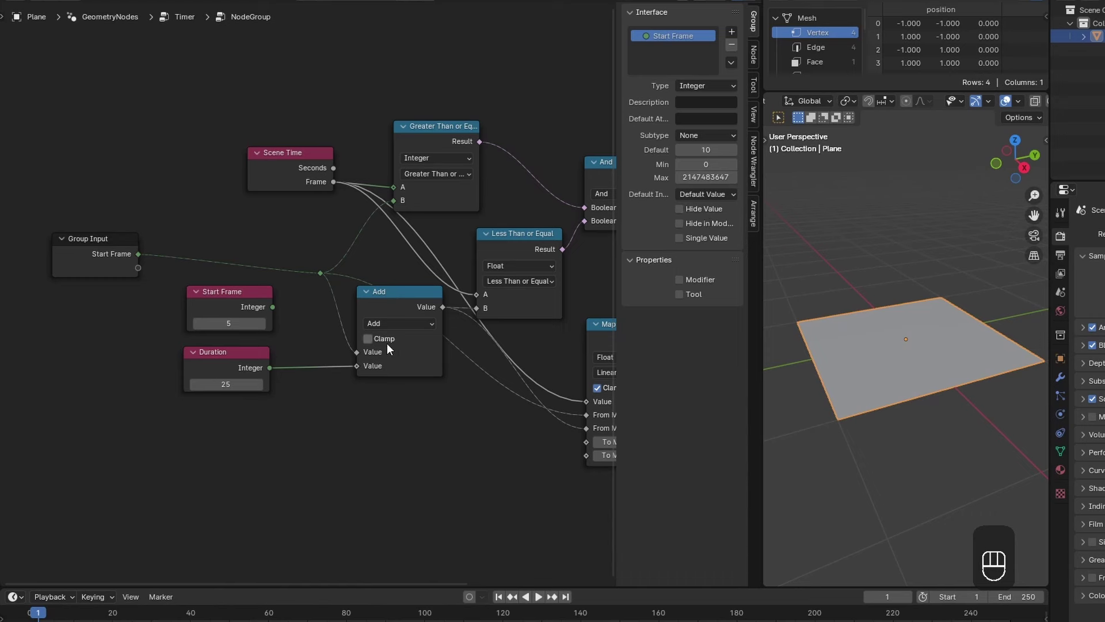
Step: Delete the old Start Frame node and turn Add's Duration link into a group input
left_click_drag(85, 253, 89, 267)
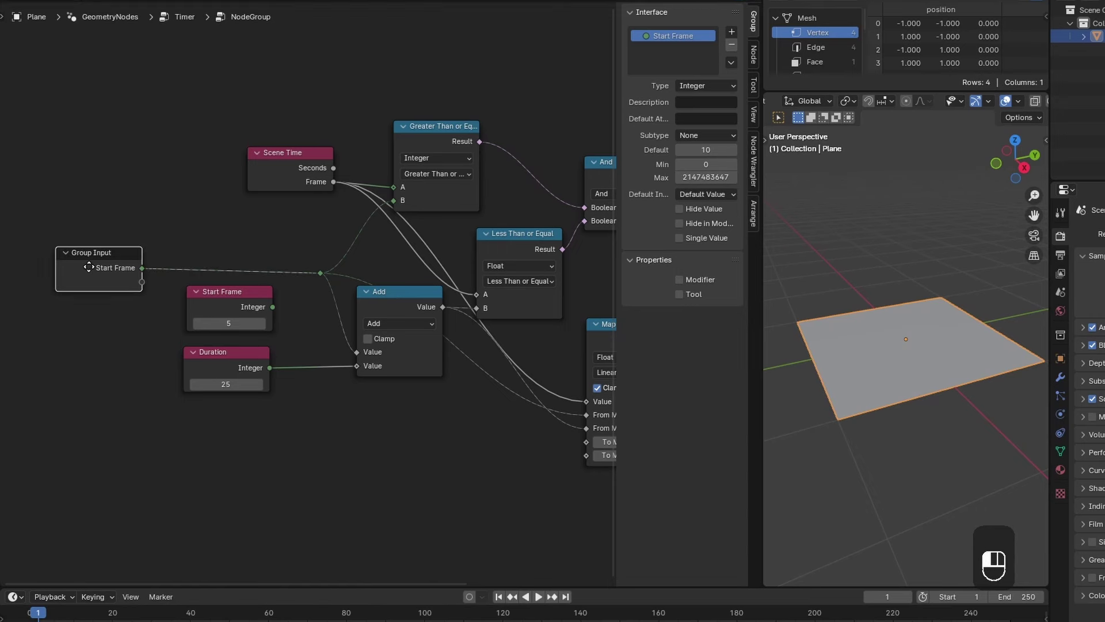
left_click(215, 295)
key("x")
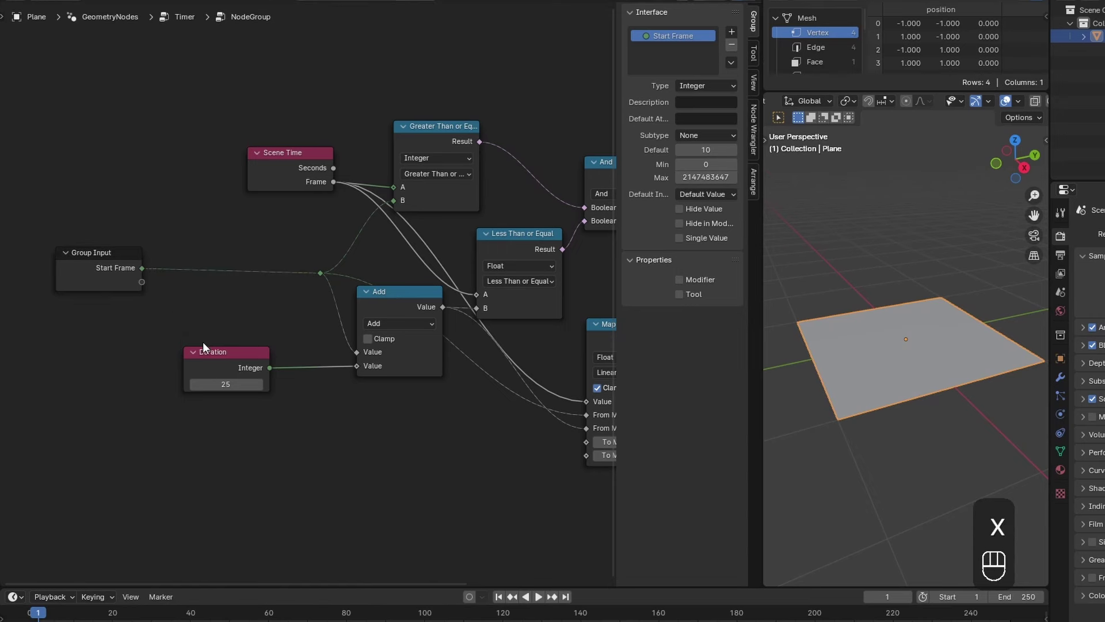
left_click_drag(203, 344, 173, 350)
left_click_drag(240, 372, 141, 282, "ctrl")
left_click(671, 50)
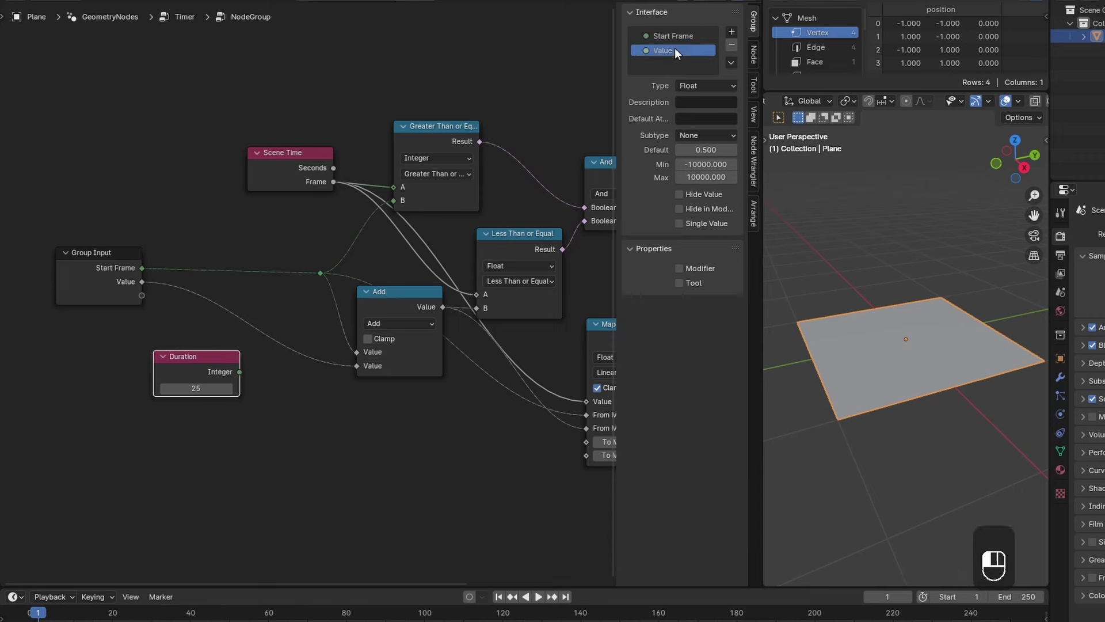
Step: Rename the new input to Duration, make it Integer, minimum 0, default 25
double_click(675, 50)
type("Duration")
key("Return")
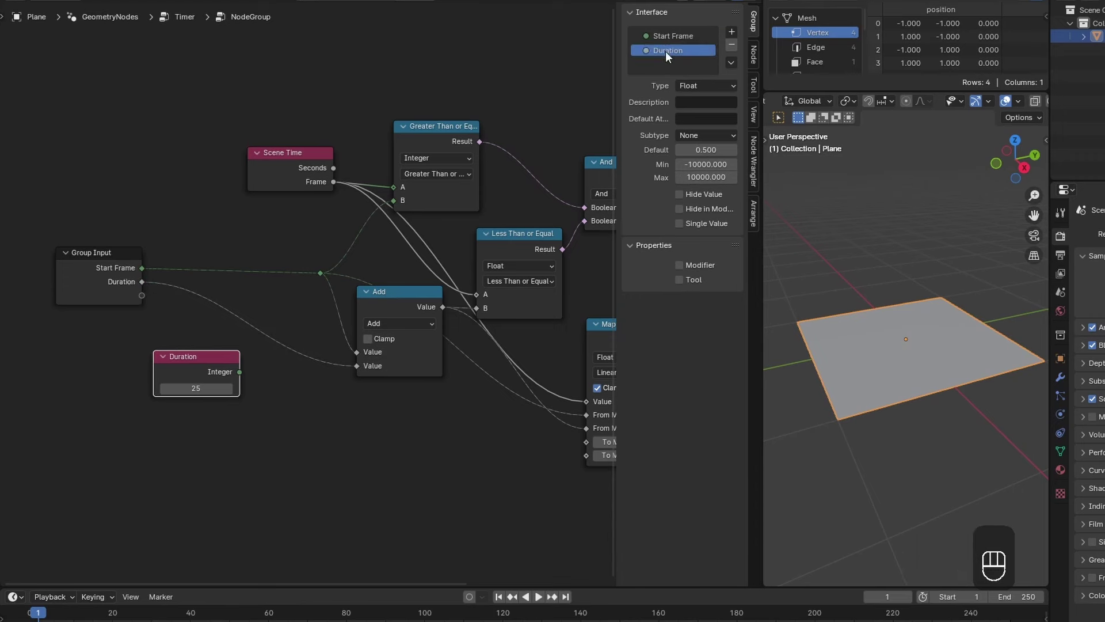
left_click(705, 86)
left_click(707, 158)
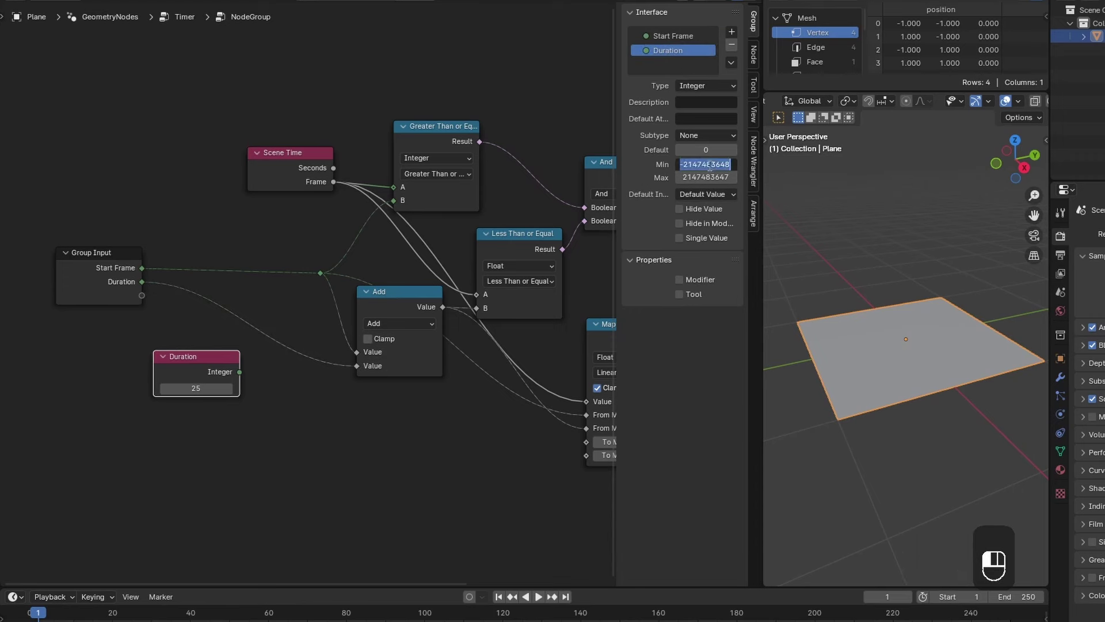
type("0")
key("Return")
left_click(706, 149)
type("25")
key("Return")
Step: Delete the spare Duration node and rearrange the Group Input, Group Output, And and Greater Than nodes
key("x")
left_click_drag(133, 285, 176, 296)
scroll(176, 297, "down", 2)
middle_click_drag(421, 382, 251, 395)
scroll(374, 254, "up", 2)
left_click_drag(513, 273, 579, 250)
left_click_drag(368, 196, 373, 205)
left_click_drag(553, 244, 553, 165)
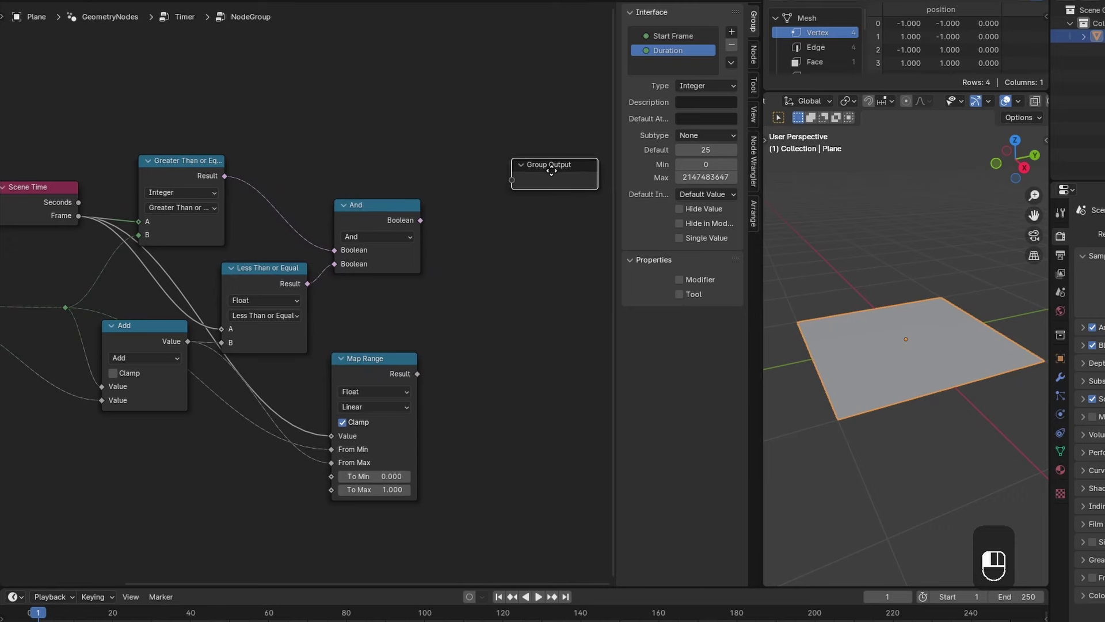
mouse_move(181, 161)
left_mouse_down()
mouse_move(274, 146)
mouse_move(178, 156)
left_mouse_up()
Step: Wire the Greater Than result into Group Output as a new output named Start
left_click_drag(332, 69, 511, 179)
left_click(550, 178)
left_click(664, 35)
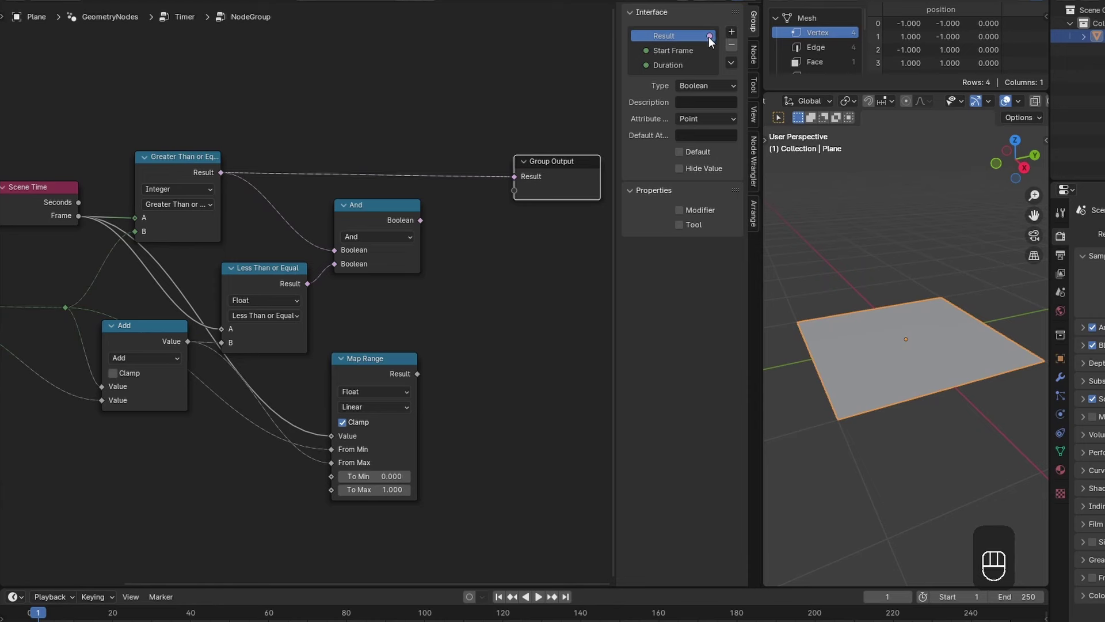
double_click(673, 37)
type("St")
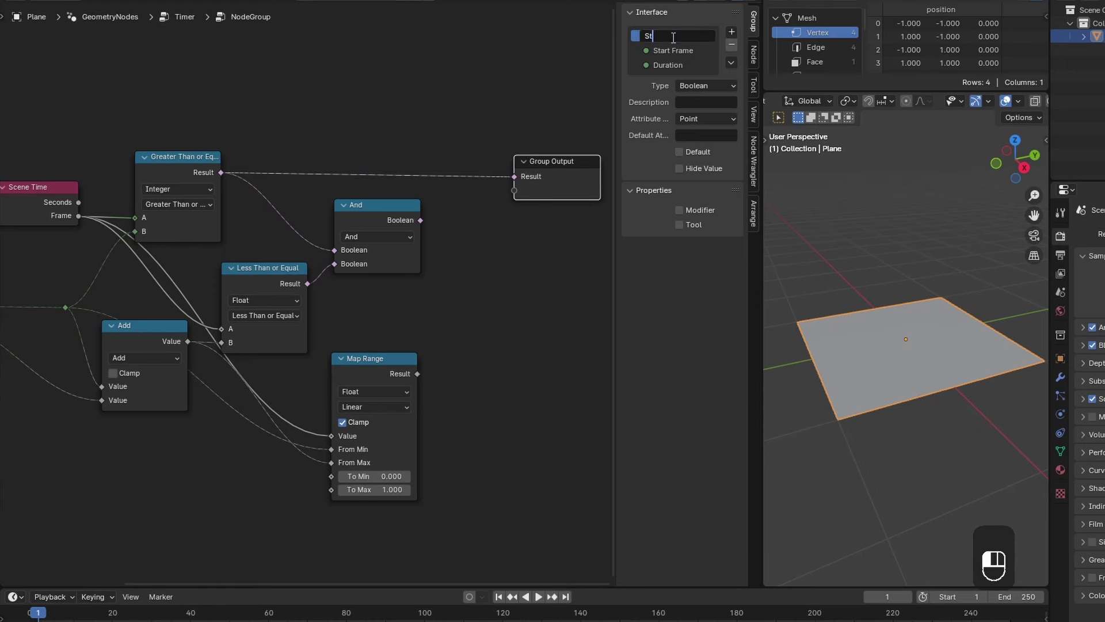
type("art")
key("Return")
Step: Wire the And result into Group Output as a Boolean output named Duration
left_click_drag(419, 225, 544, 192)
double_click(671, 50)
type("Duration")
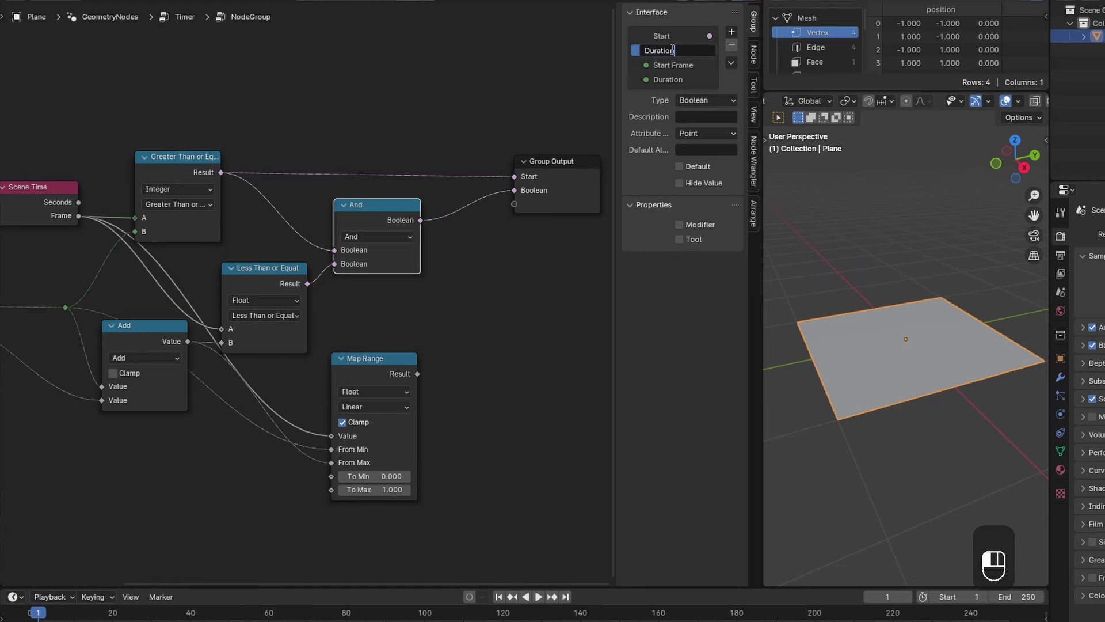
key("Return")
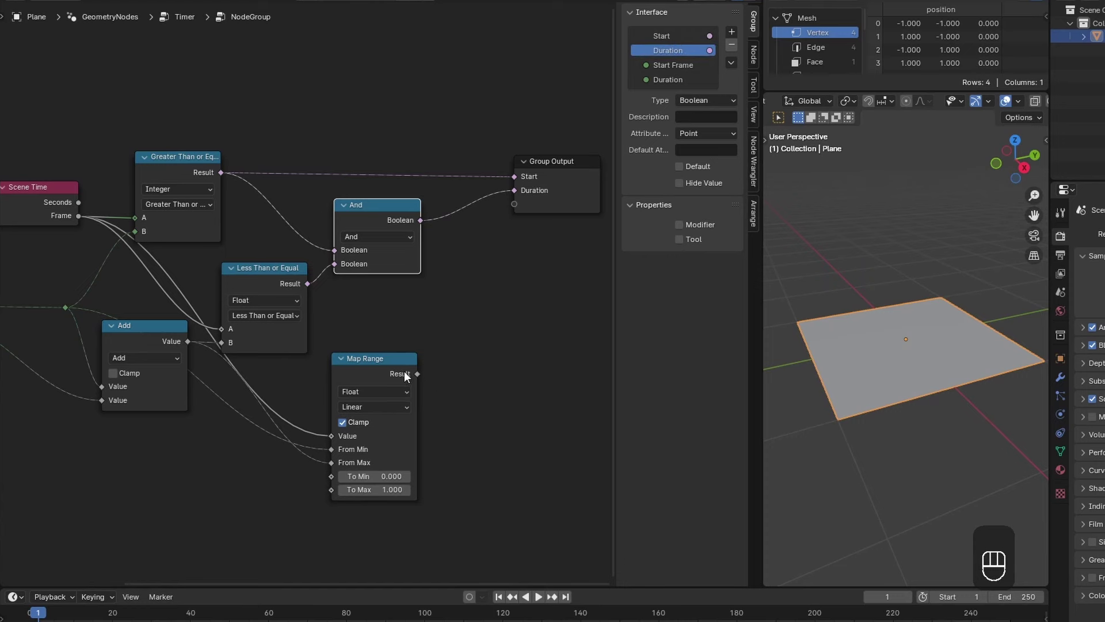
Step: Wire the Map Range result into Group Output as a second output named Duration
left_click_drag(405, 373, 406, 374)
left_click_drag(547, 327, 514, 203)
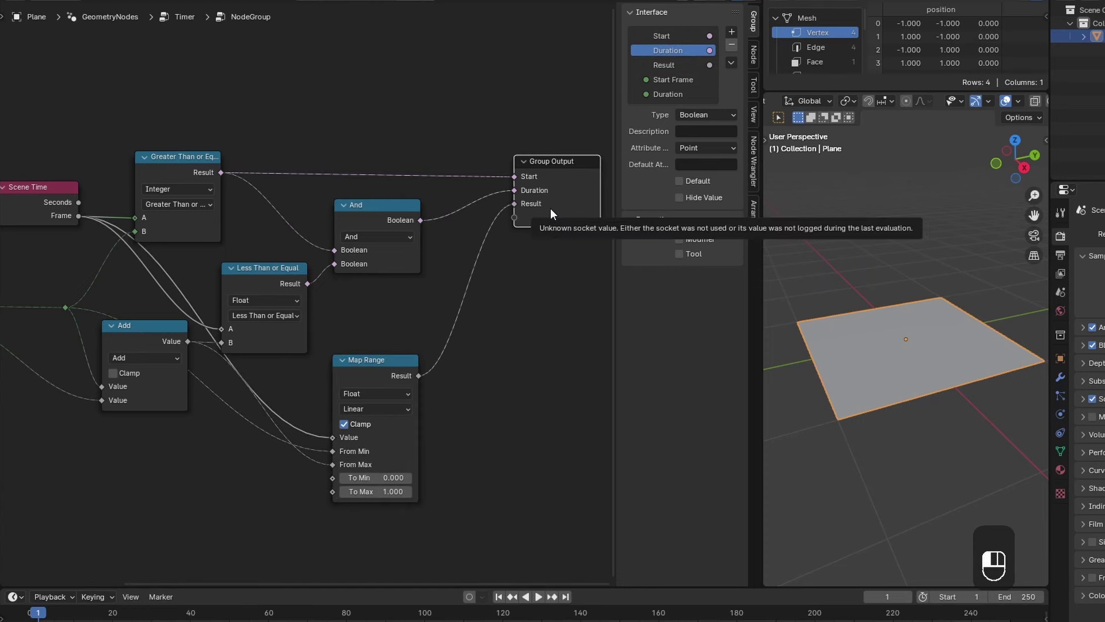
double_click(672, 64)
type("Duration")
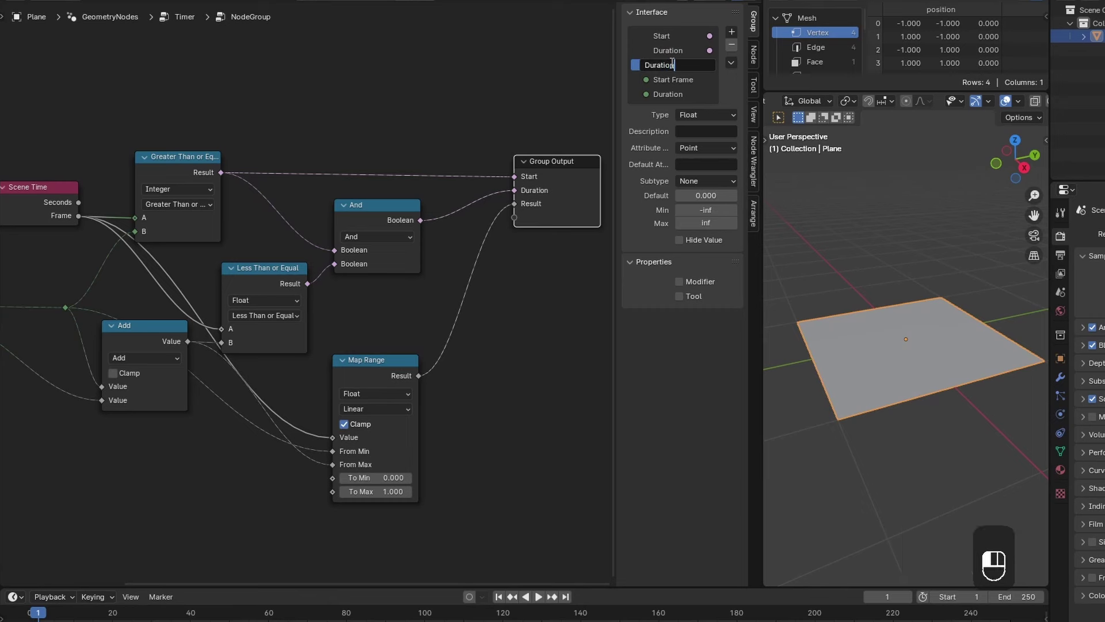
key("Return")
left_click_drag(578, 173, 572, 174)
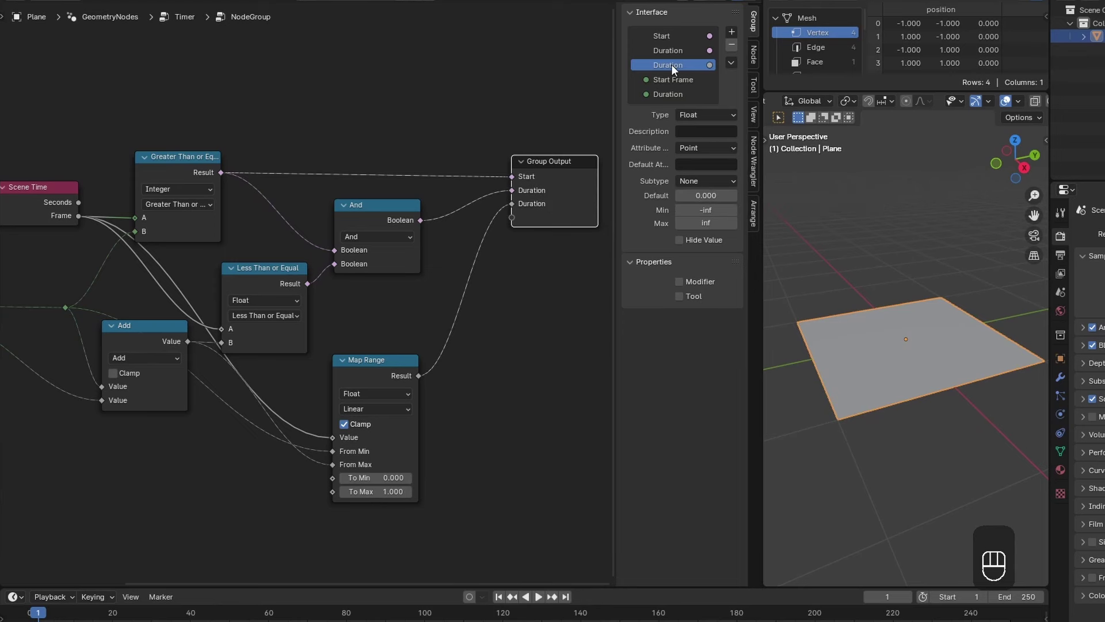
Step: Limit the Map Range Duration output to a minimum of 0 and maximum of 1
left_click(708, 210)
type("0")
key("Return")
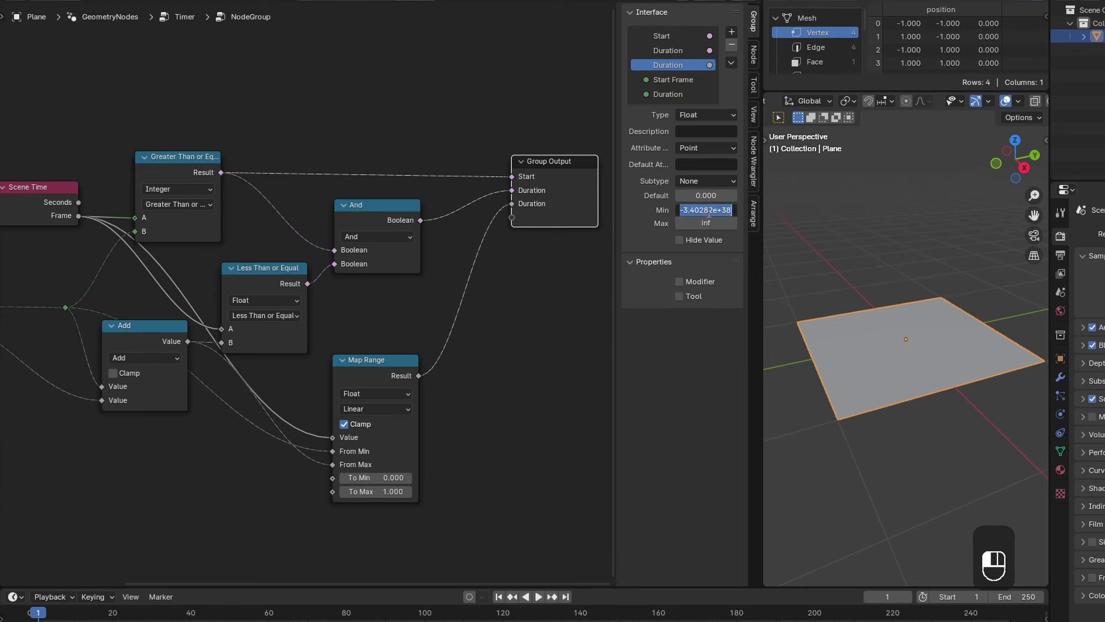
left_click(712, 223)
type("1")
key("Return")
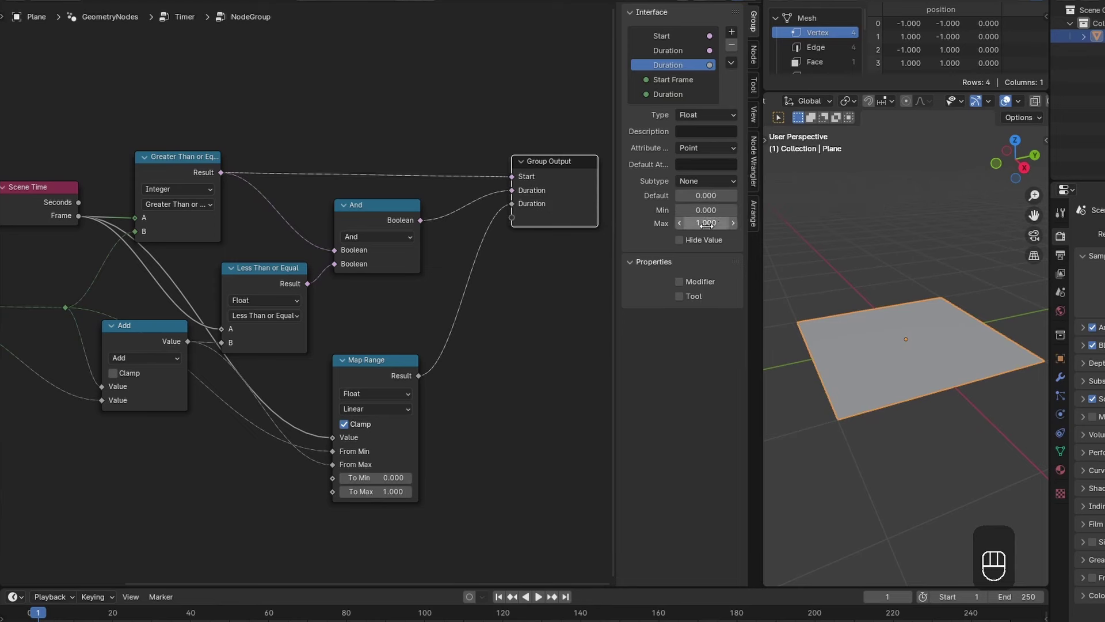
scroll(482, 371, "down", 4)
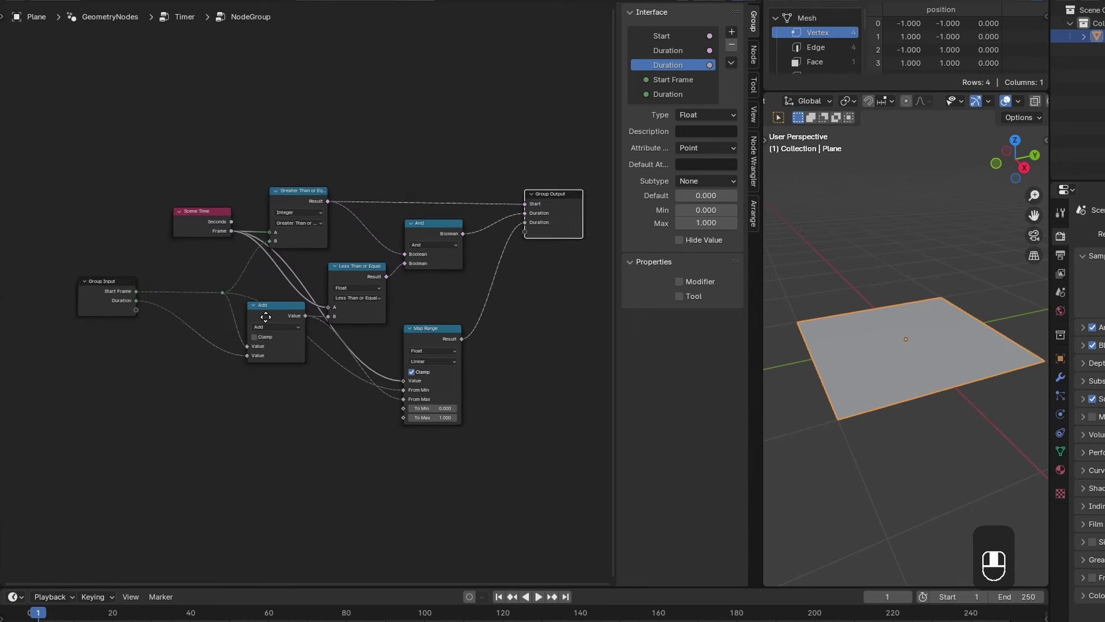
Step: Save, return to the Timer tree, and rename the node group StartTimer
key("ctrl+s")
key("Tab")
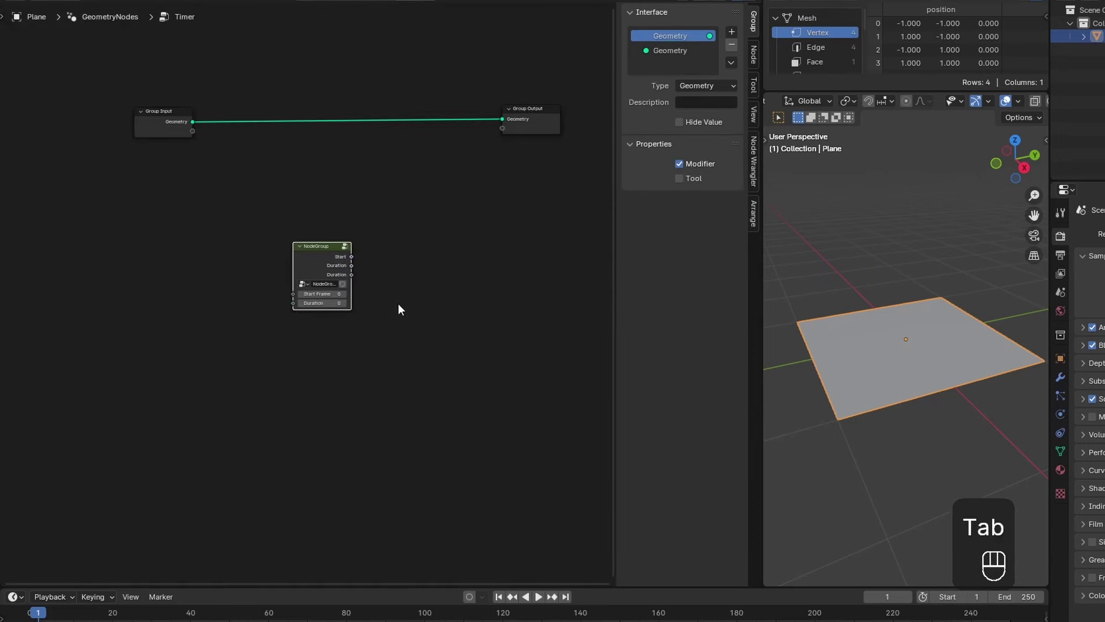
scroll(399, 302, "up", 3)
left_click(326, 285)
type("Start")
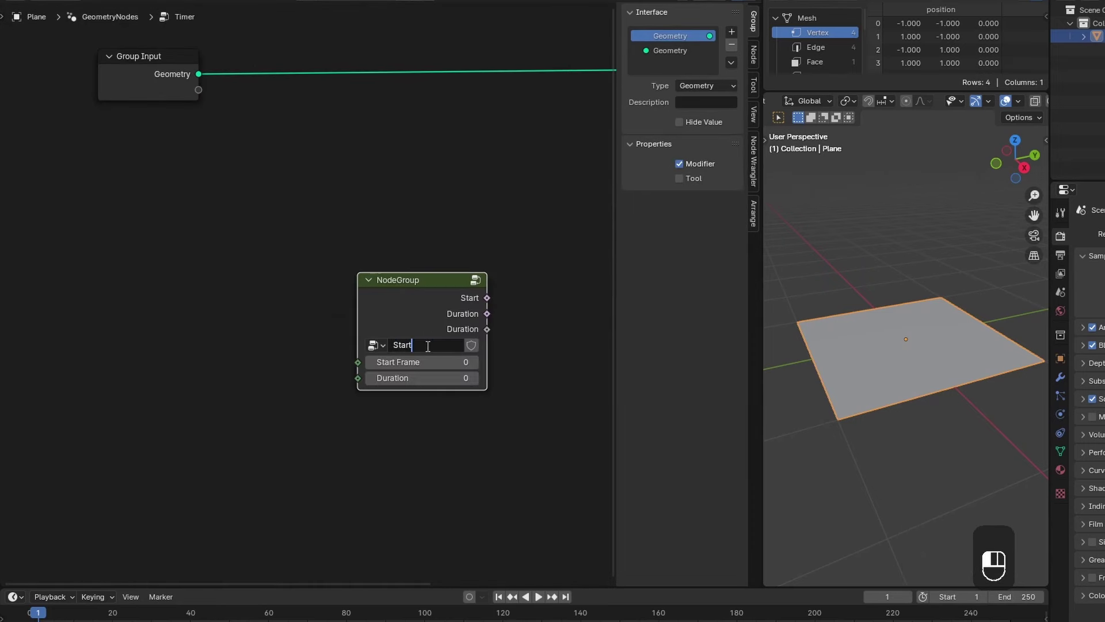
type("Timer")
left_click(518, 259)
Step: Copy StartTimer into the group node's Name and Label in the Node tab
left_click(752, 57)
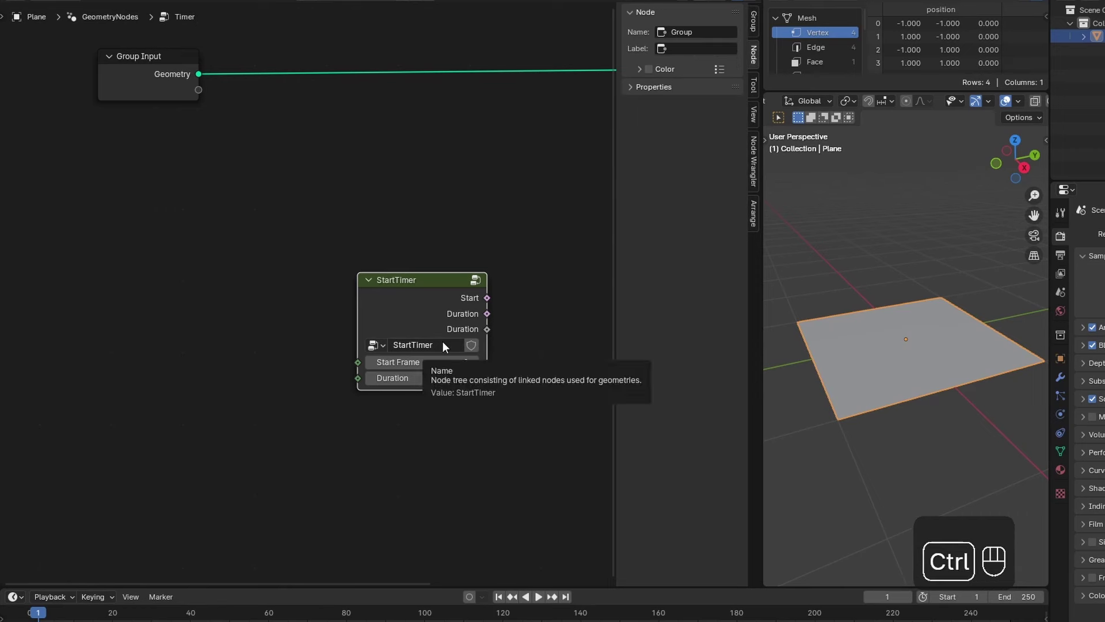
key("ctrl+c")
key("ctrl+v")
key("ctrl+v")
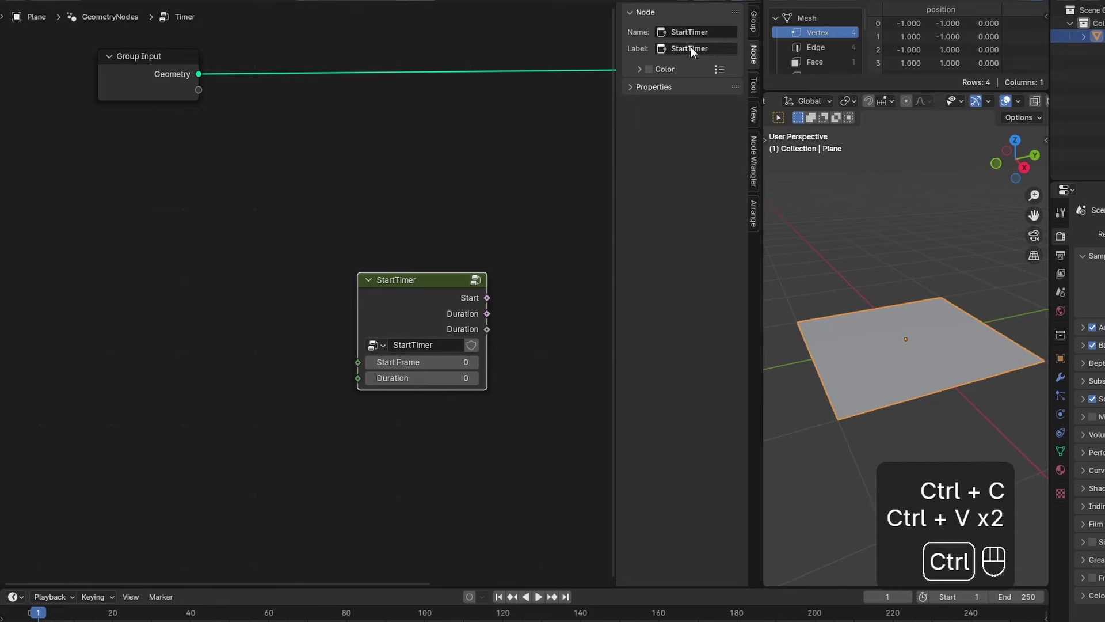
Step: Enable a custom dark green colour on the StartTimer node and reposition it
left_click(649, 69)
left_click(639, 69)
left_click(668, 88)
left_click(685, 136)
left_click_drag(760, 147, 760, 196)
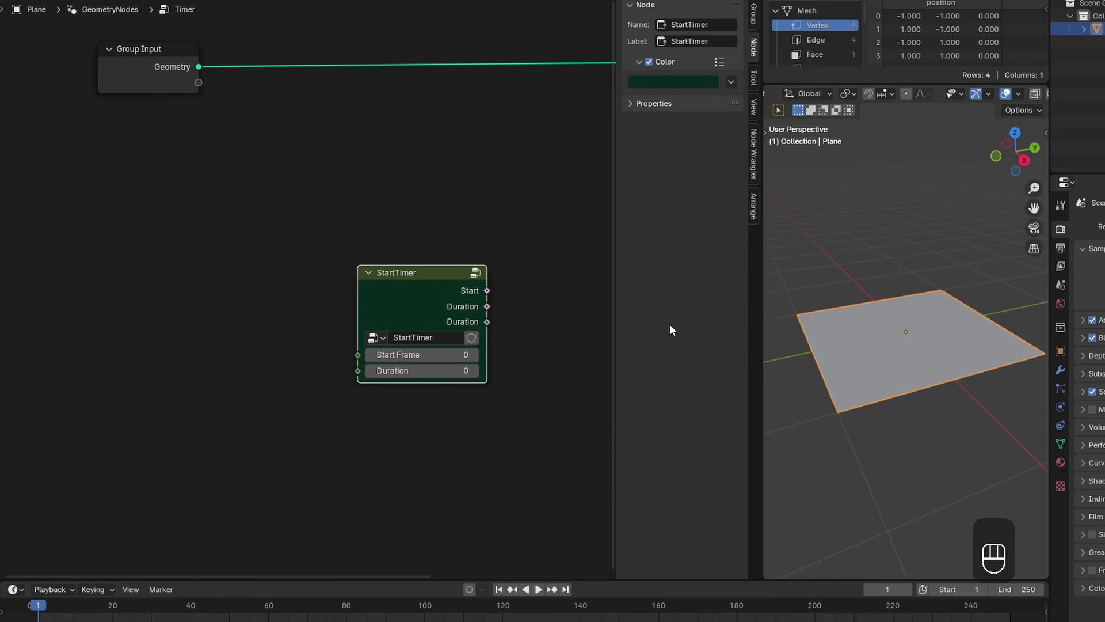
left_click_drag(428, 299, 313, 234)
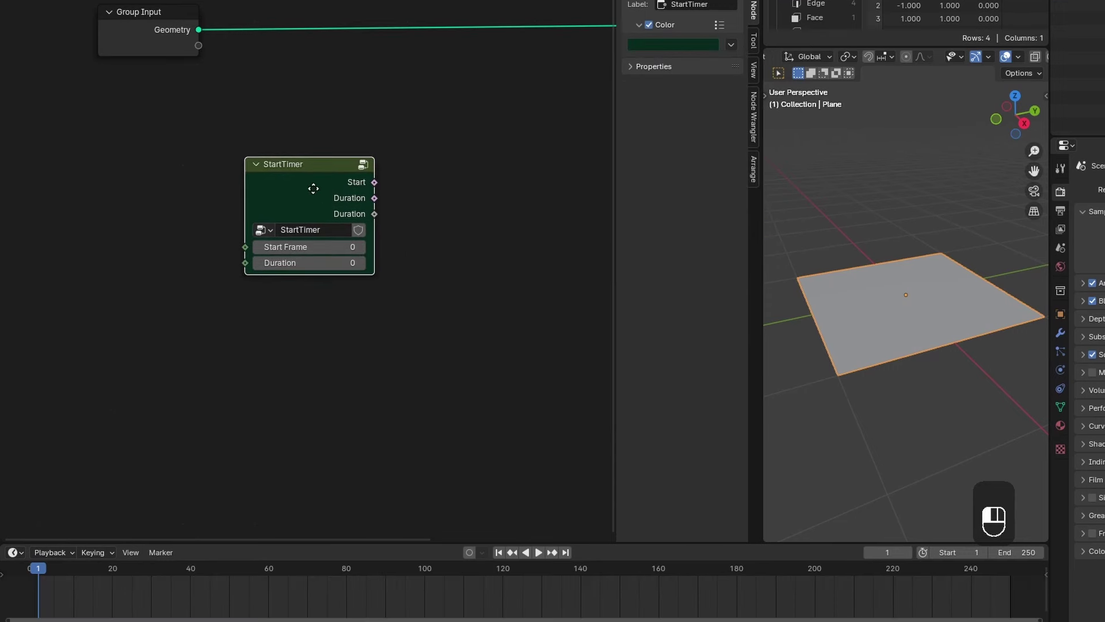
Step: Set the StartTimer node's Start Frame to 10 and Duration to 30
left_click(330, 246)
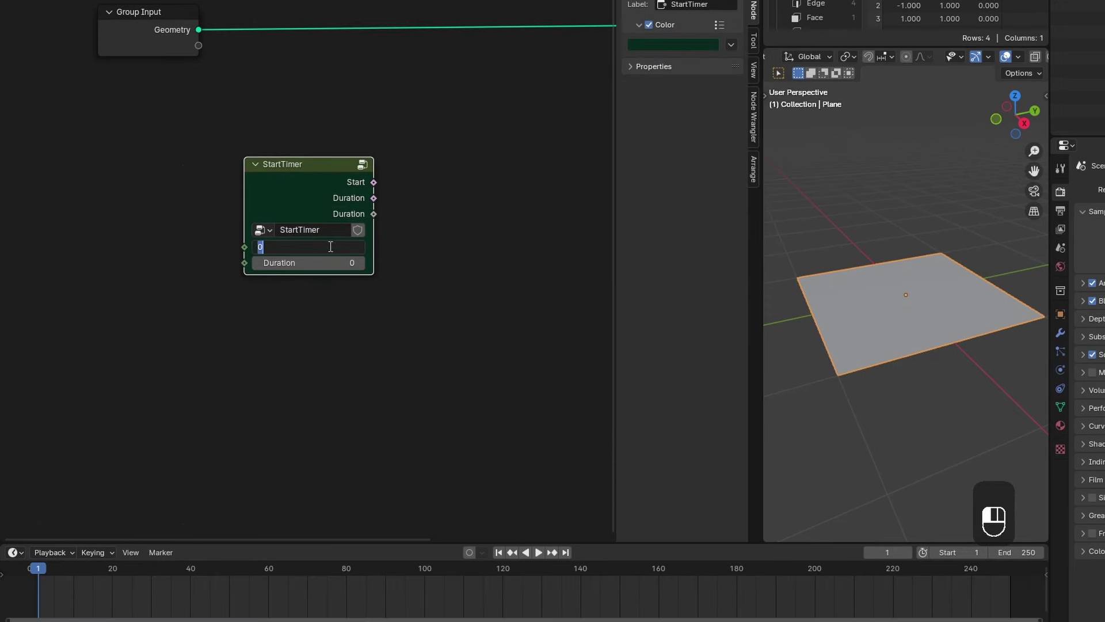
type("10")
left_click(326, 263)
type("30")
key("Return")
Step: Play the animation while previewing the Start, Duration and 0–1 progress outputs on the plane
left_click(313, 177, "ctrl+shift")
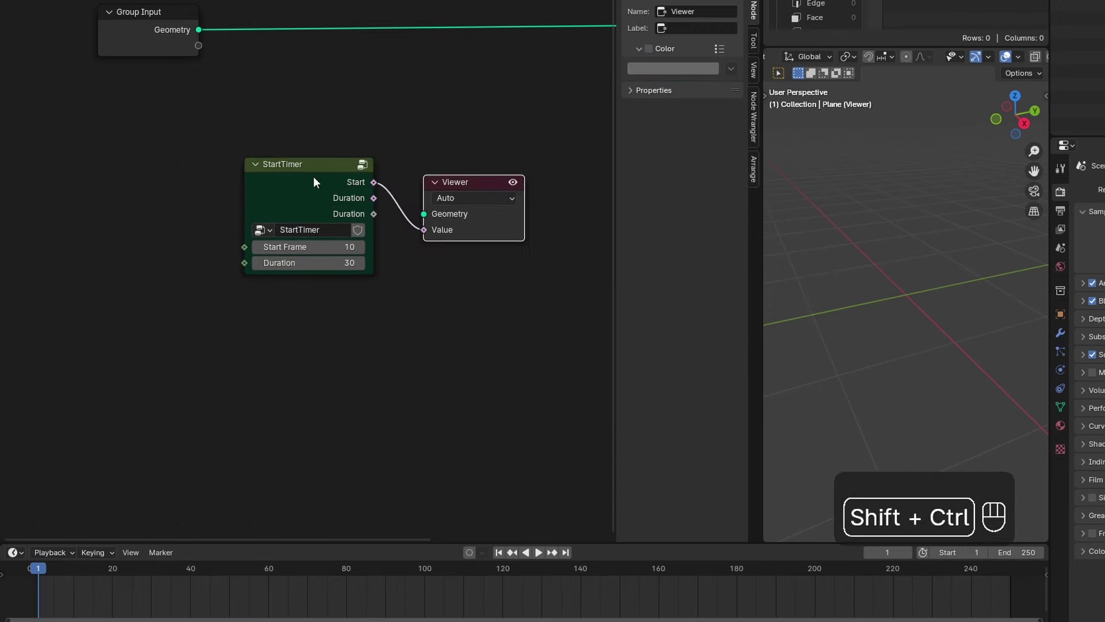
left_click_drag(311, 164, 270, 231)
key("space")
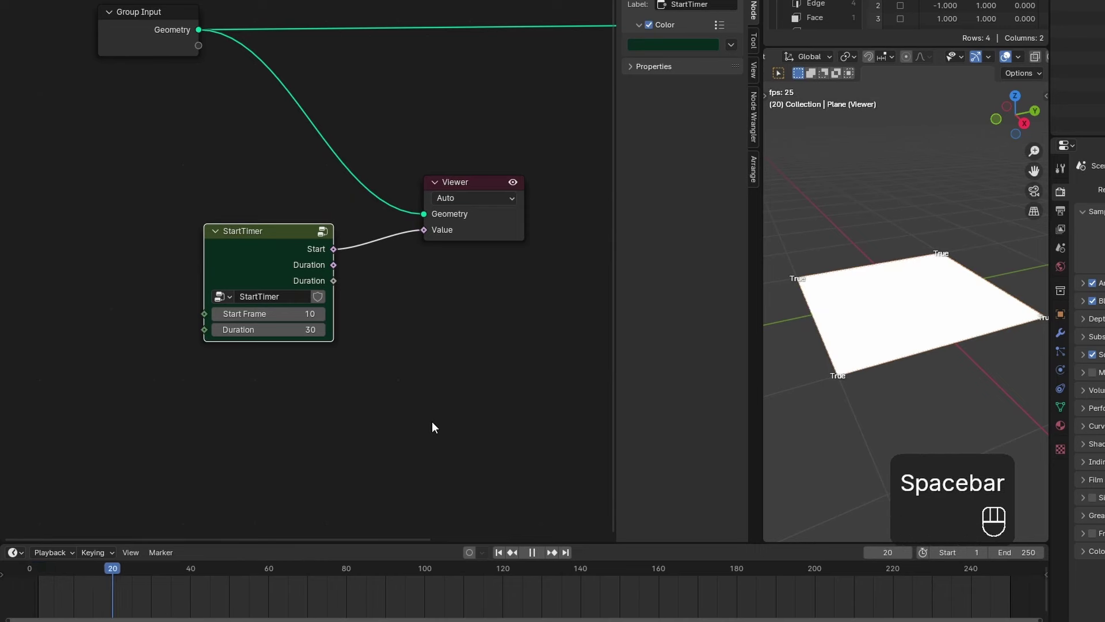
left_click(289, 251, "ctrl+shift")
left_click(500, 552)
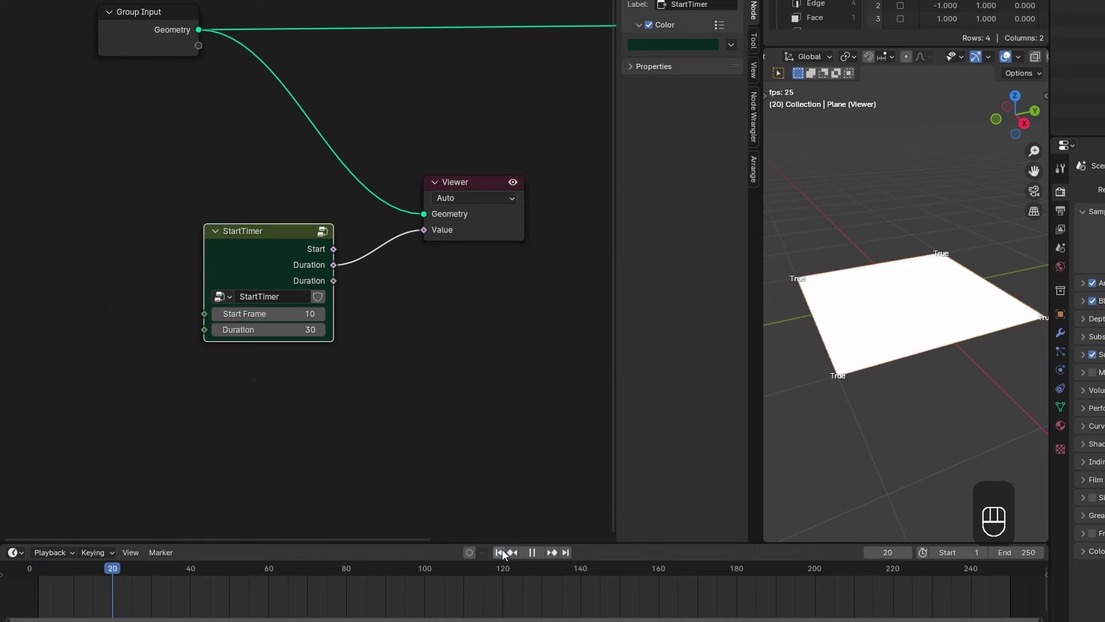
left_click(291, 257, "ctrl+shift")
left_click(499, 551)
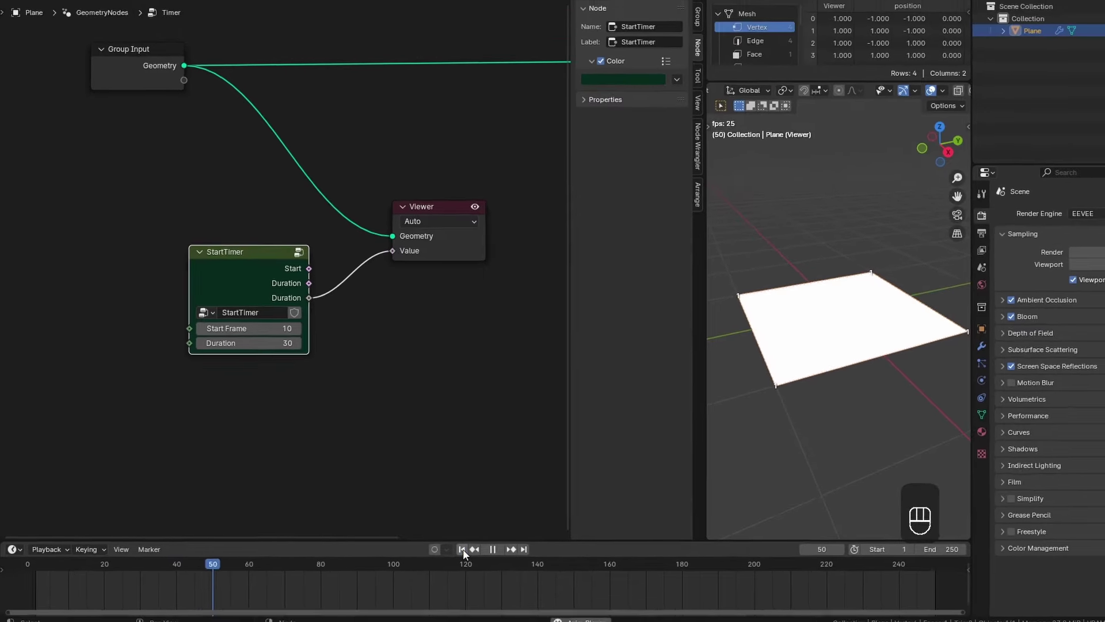
Step: Review the StartTimer group's nodes in a maximised editor, then frame the whole demo node tree
key("Tab")
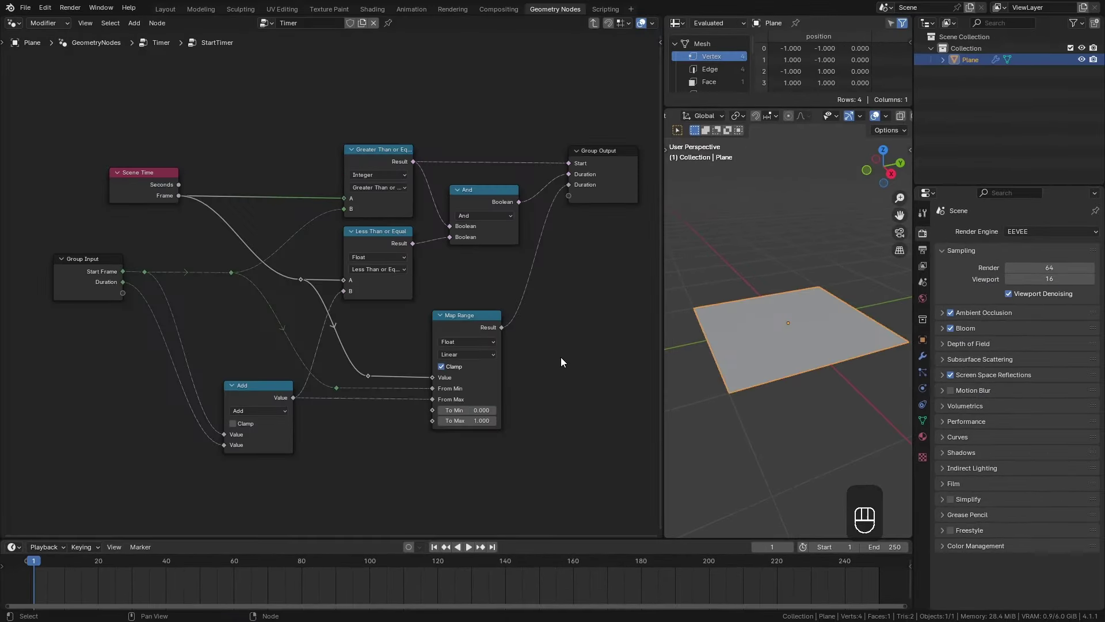
key("ctrl+space")
scroll(952, 472, "up", 1)
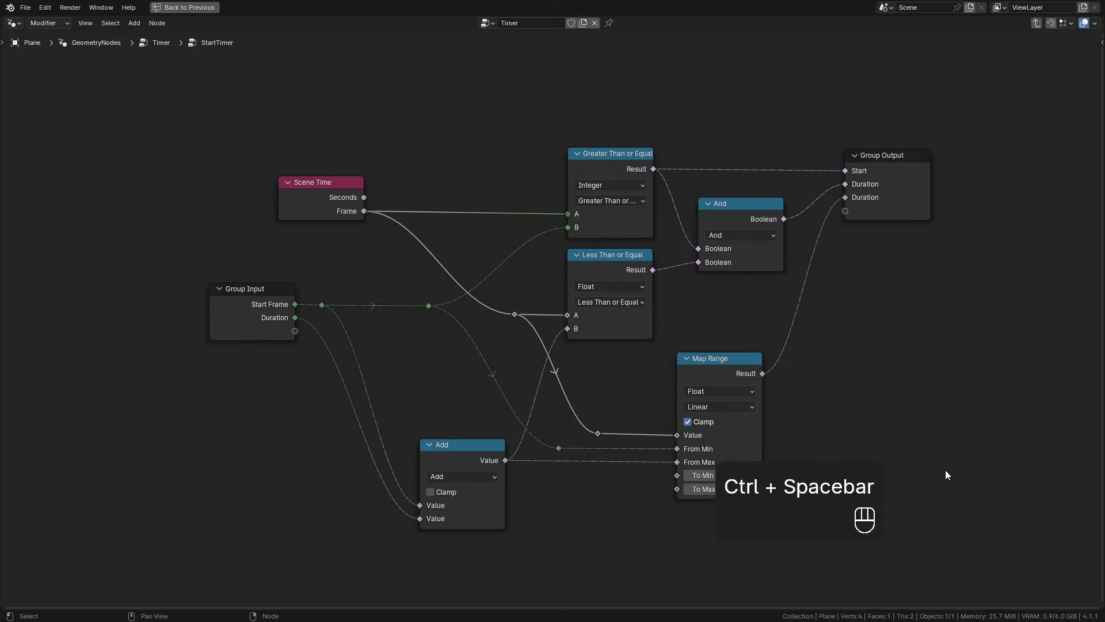
middle_click_drag(945, 470, 871, 447, "shift")
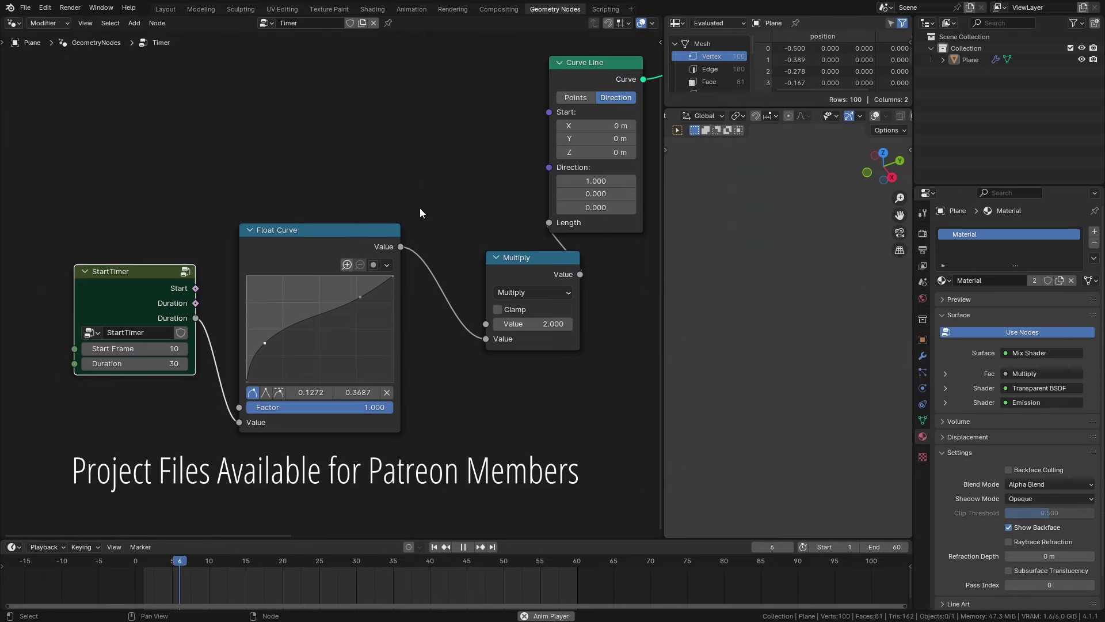
scroll(430, 195, "down", 1)
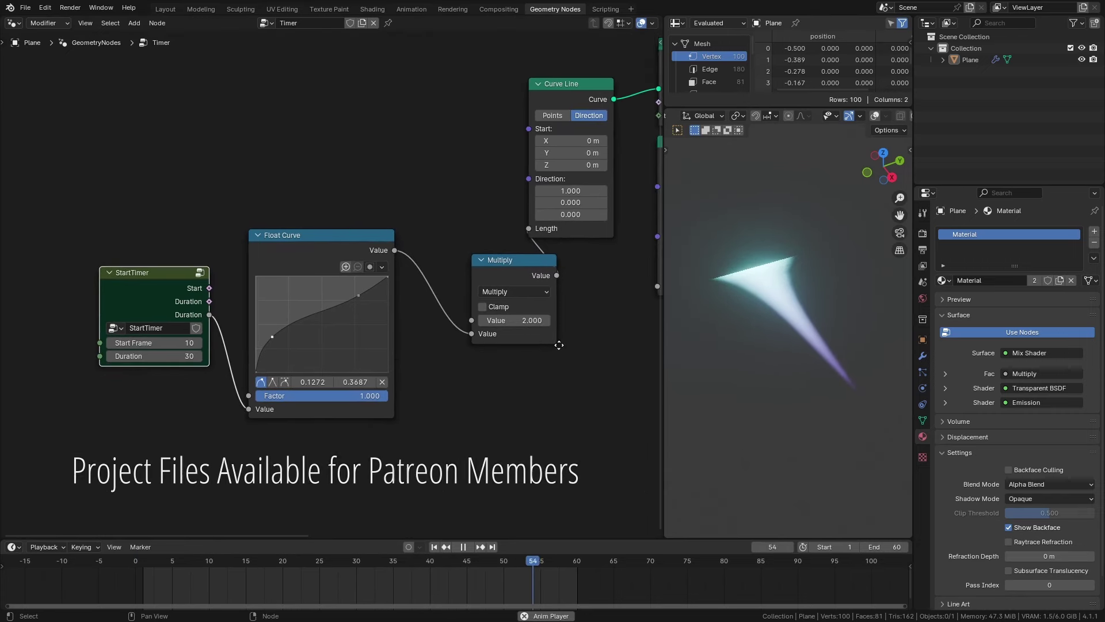
key("Home")
scroll(264, 341, "down", 3)
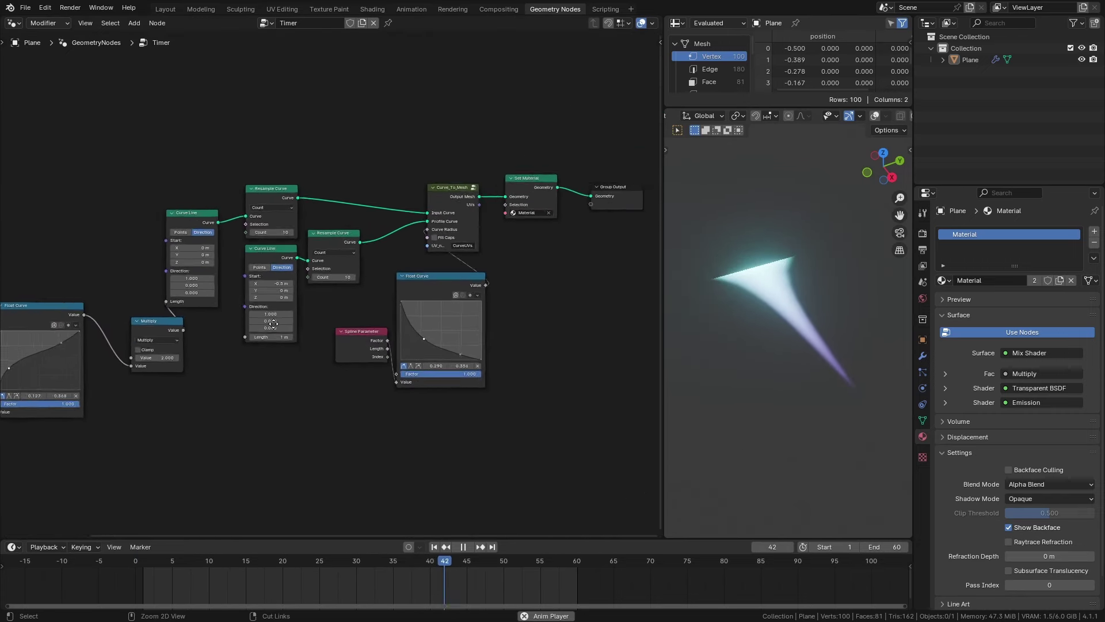